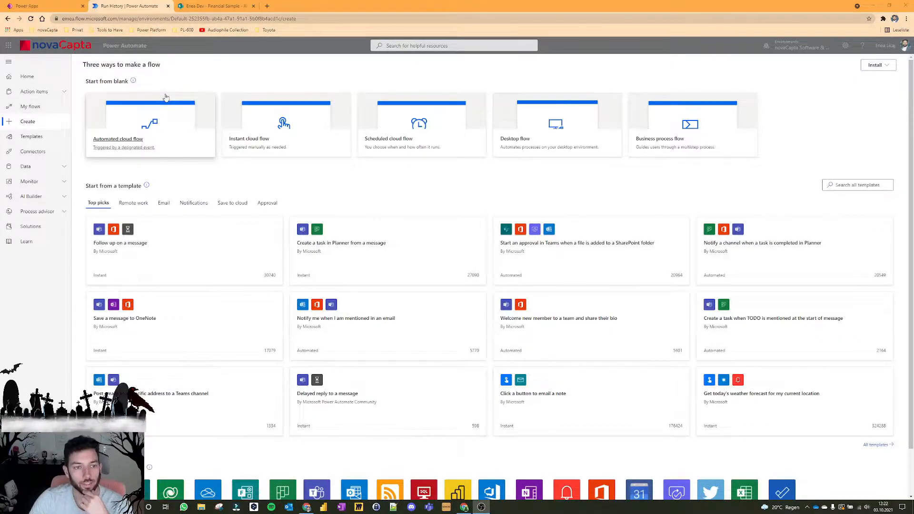
Create an automated cloud flow named Excel2SP with the SharePoint trigger "When a file is created in a folder"
click(127, 141)
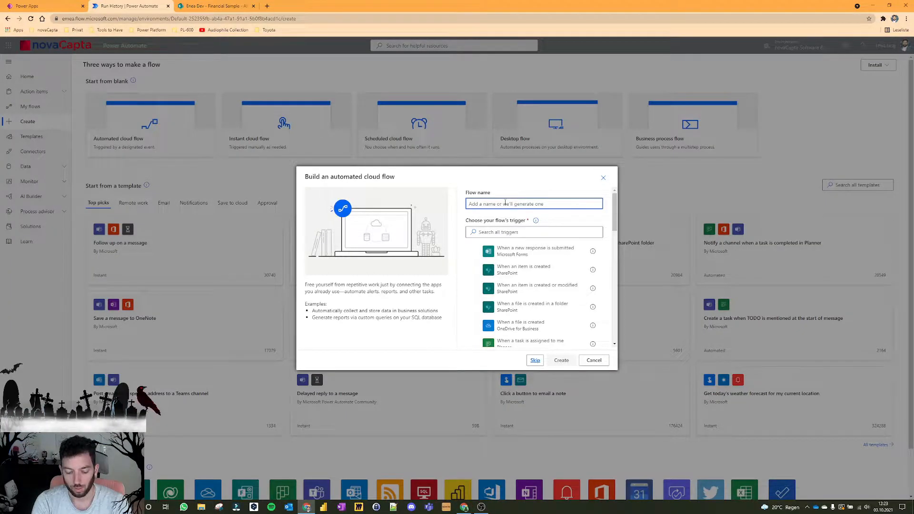
text(Excel2SP)
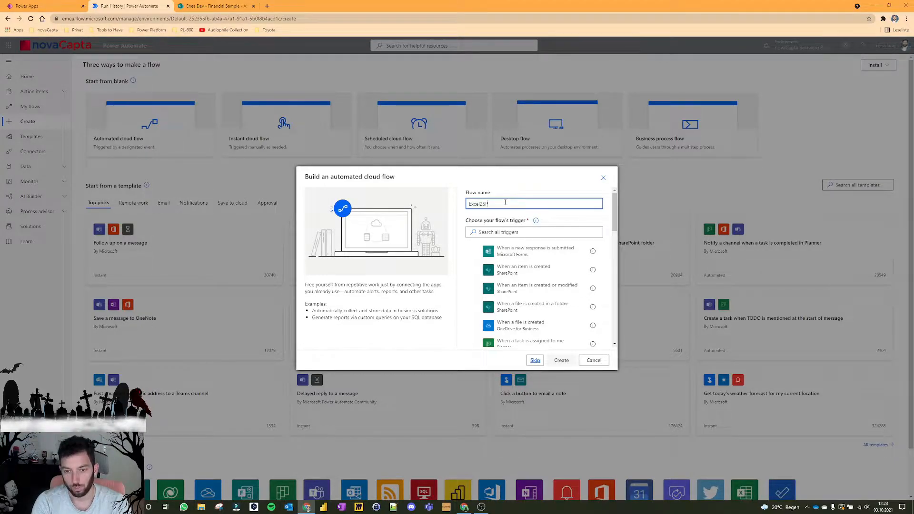
click(523, 234)
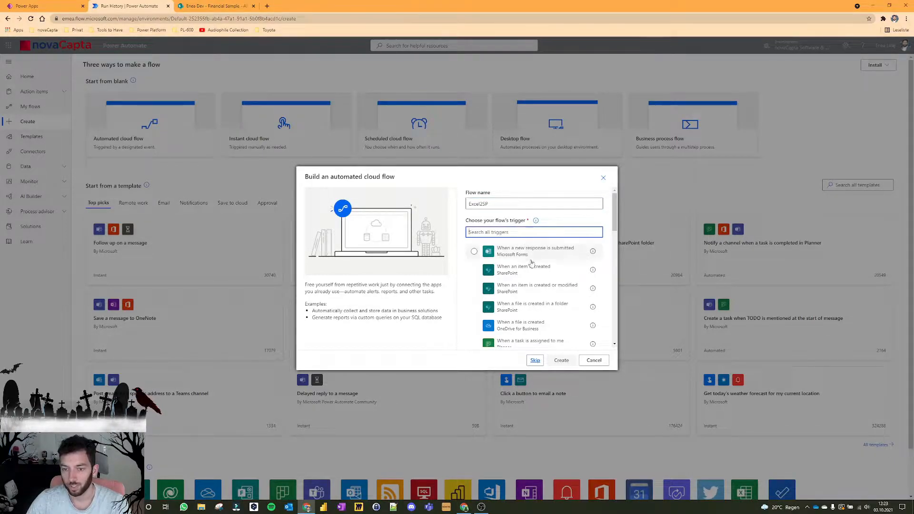
text(when a)
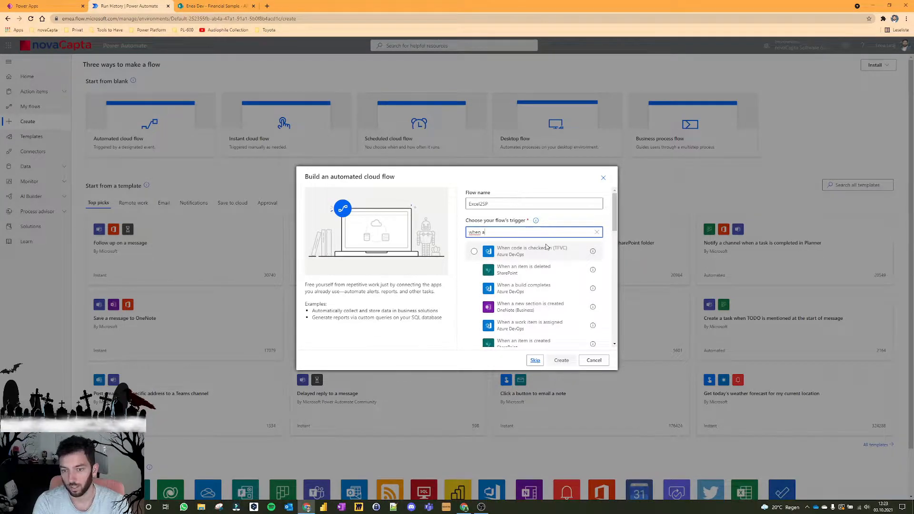
text( file)
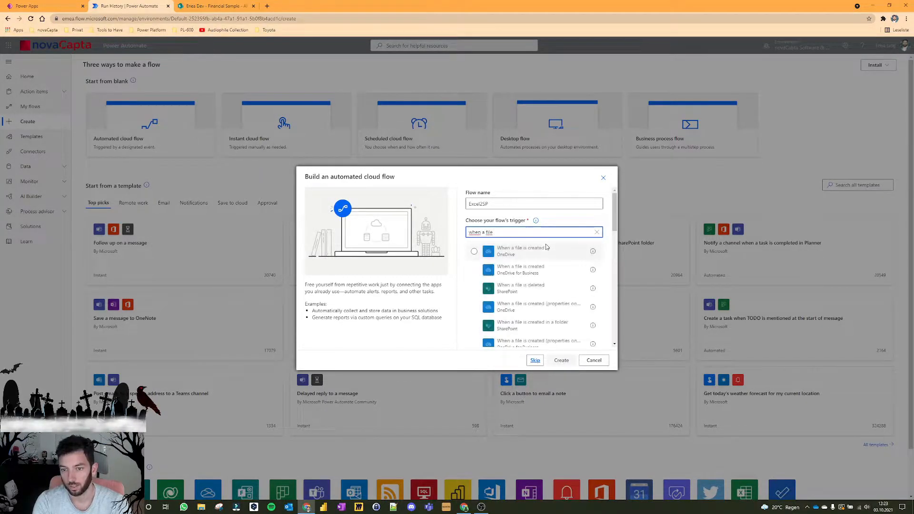
scroll(528, 296, down, 1)
click(543, 295)
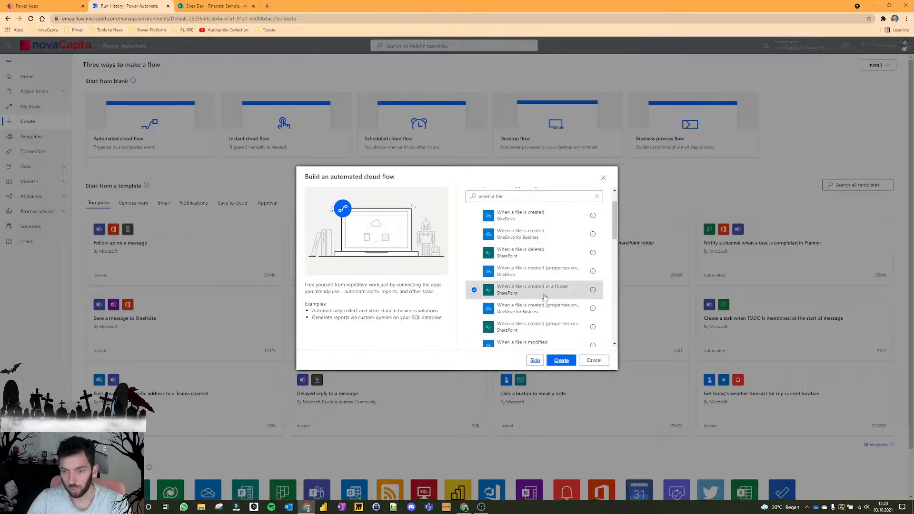
click(562, 360)
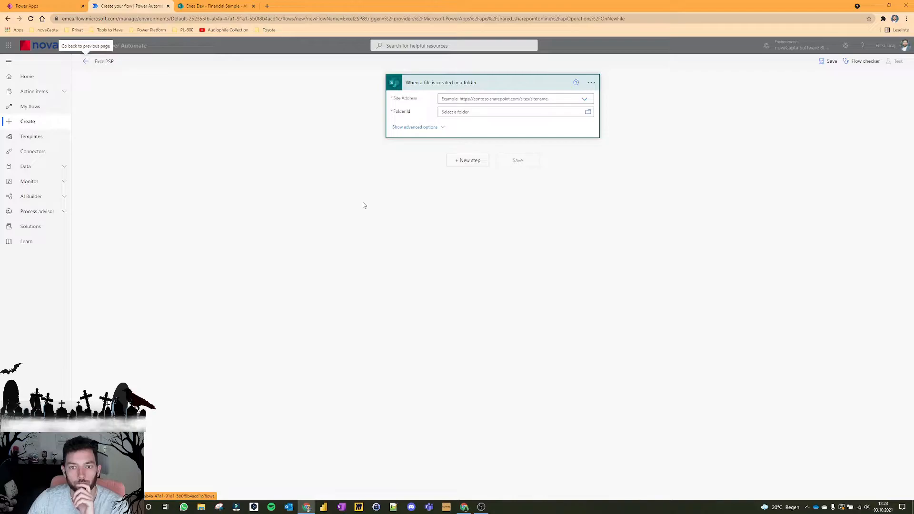
Set the trigger's site address to the Dev SharePoint site and browse its folders for the one to monitor
click(584, 99)
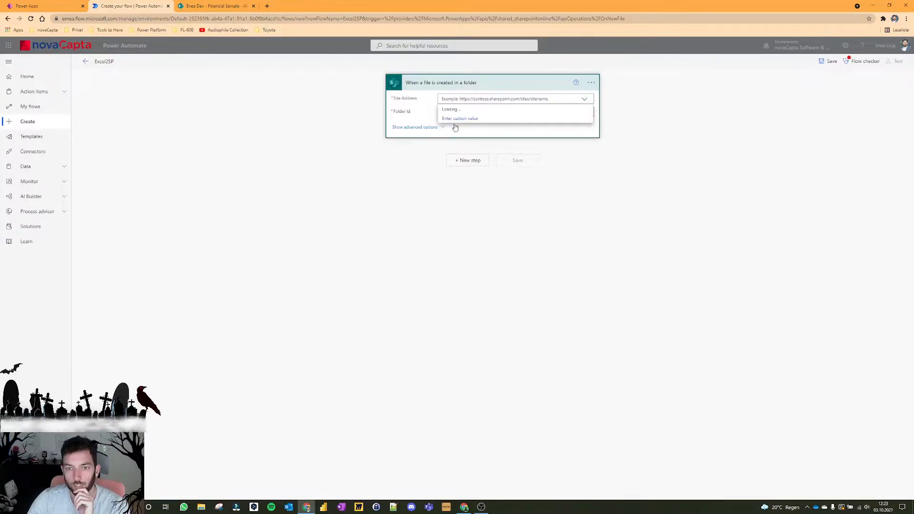
click(461, 156)
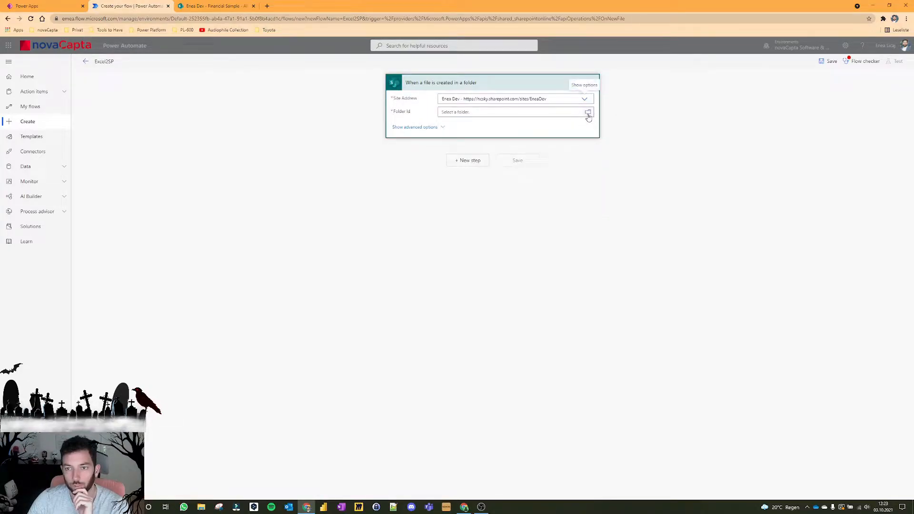
click(589, 113)
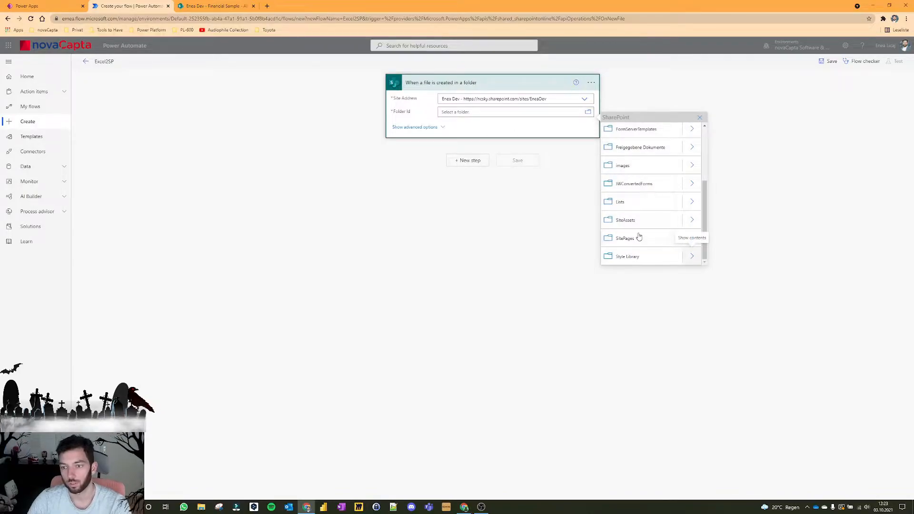
click(638, 208)
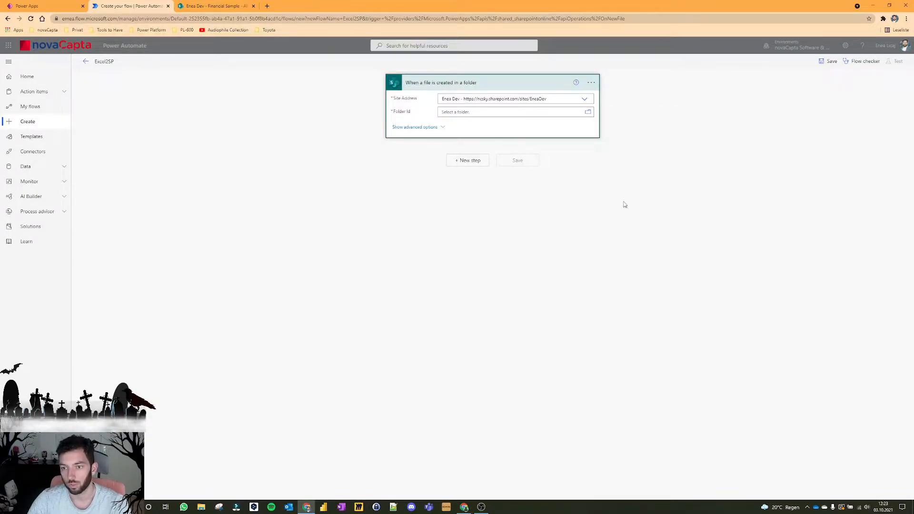
Add a Condition after the trigger that checks whether the file name (x-ms-file-name-encoded) contains .xlsx
click(472, 162)
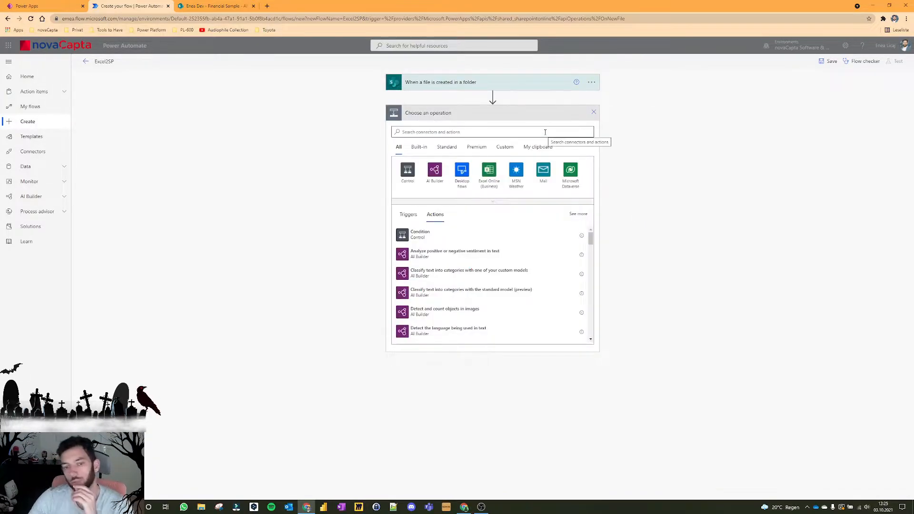
click(416, 233)
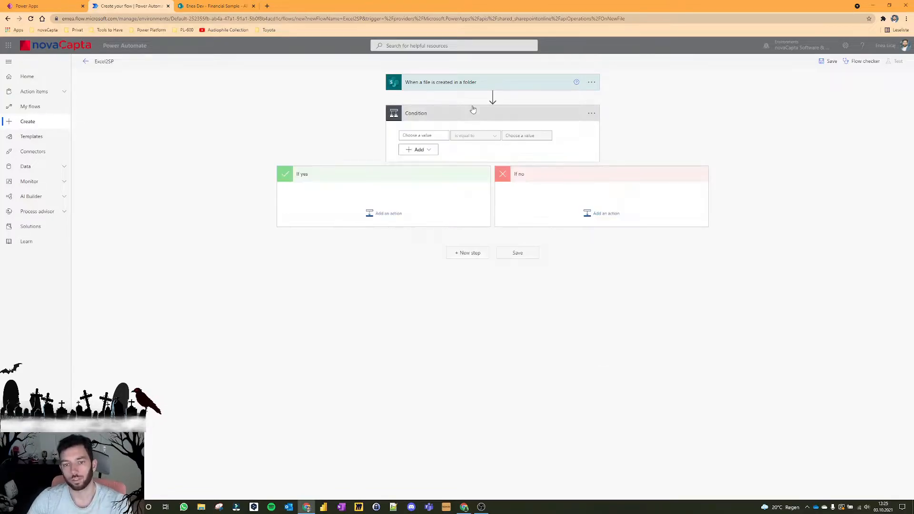
click(430, 135)
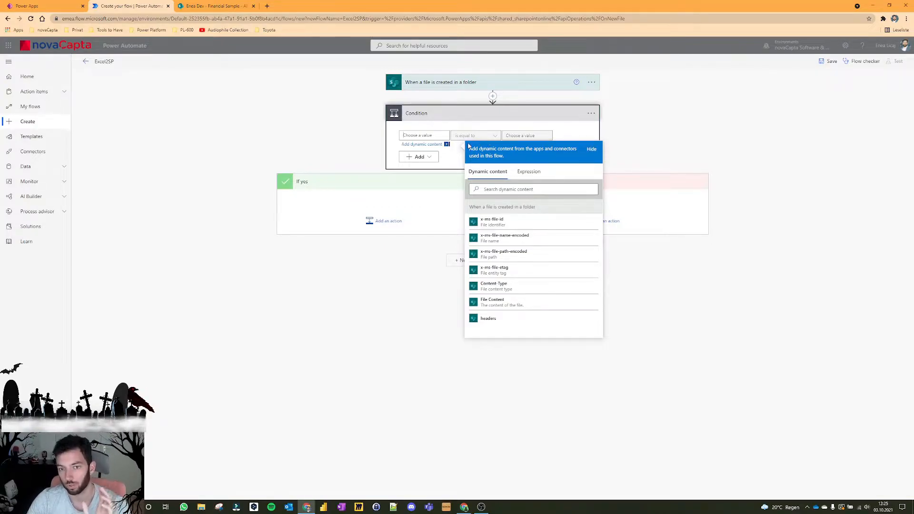
click(513, 240)
click(476, 135)
click(469, 151)
click(526, 135)
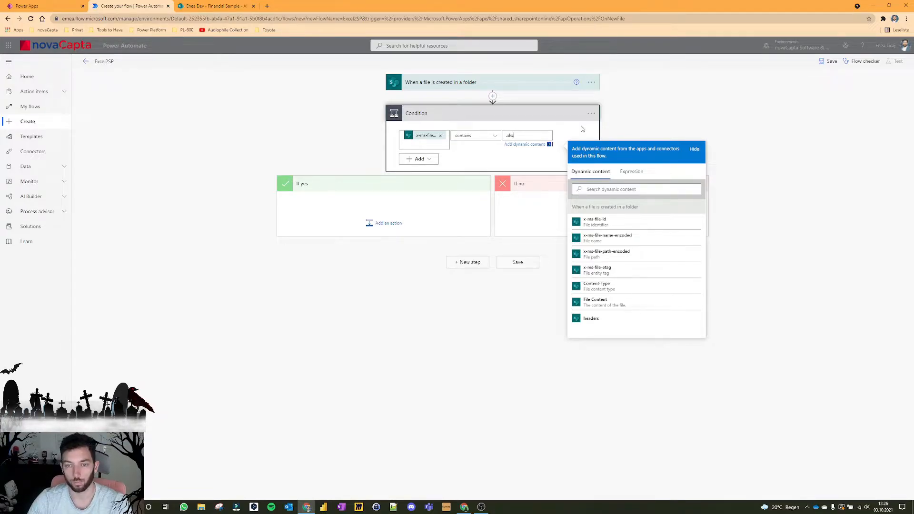
Examine the names of the files in the SharePoint site's DemoApp library, and return to the flow in Power Automate
click(211, 5)
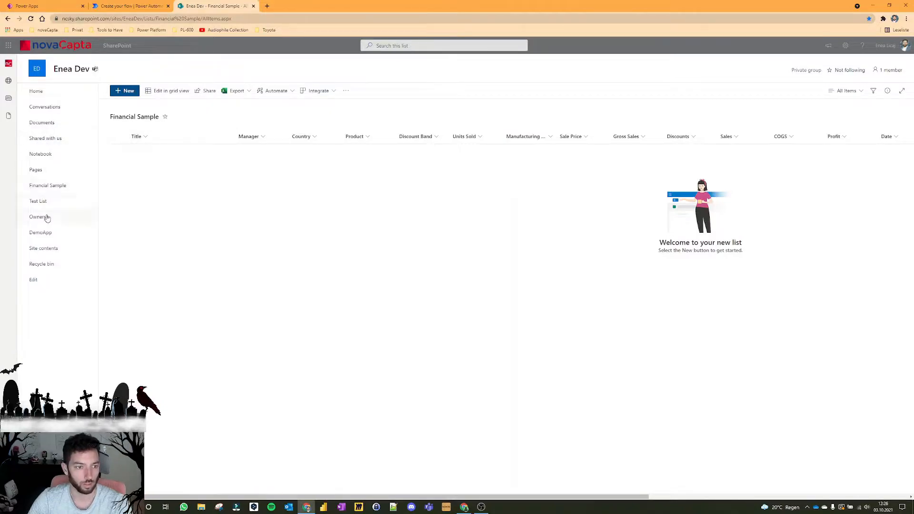
click(50, 233)
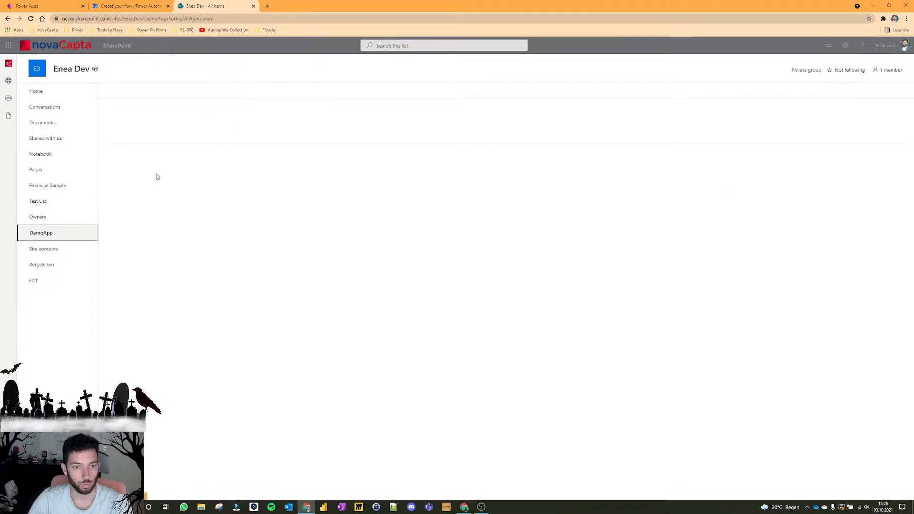
mouse_move(287, 155)
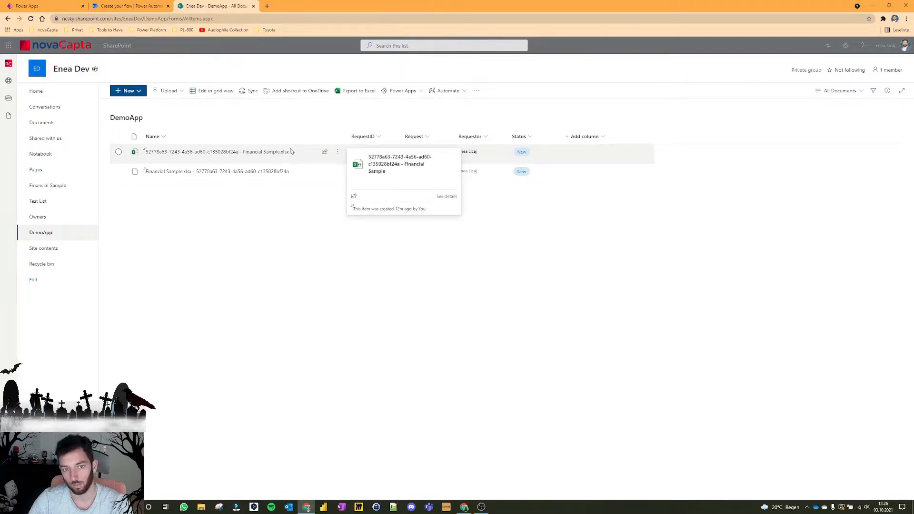
click(118, 6)
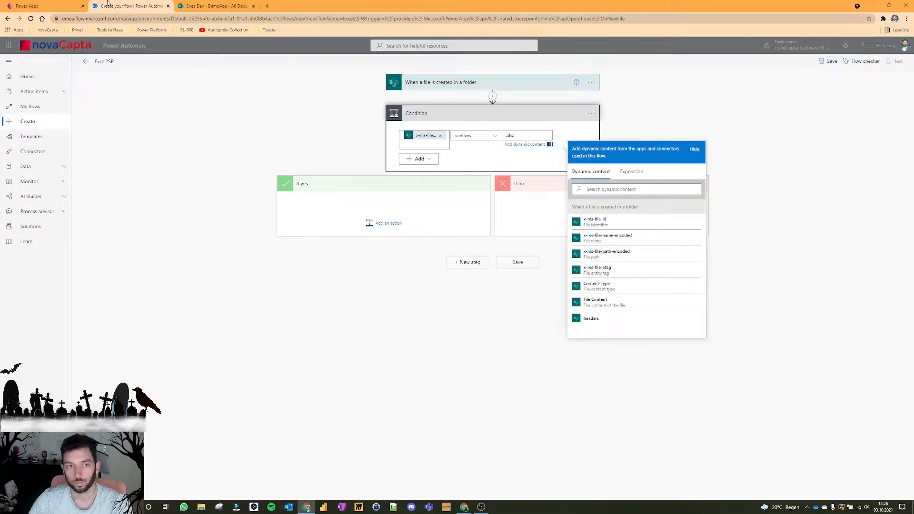
click(195, 6)
click(151, 3)
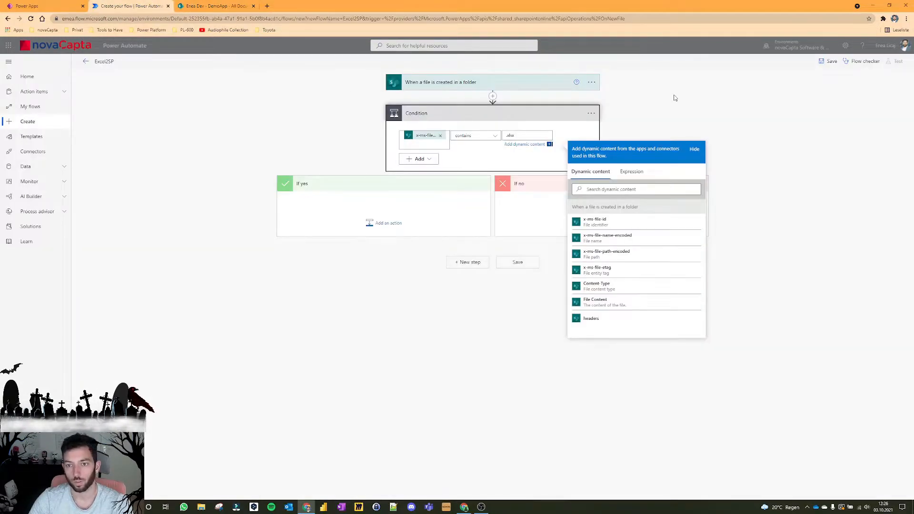
Add the SharePoint action Get file metadata to the condition's If yes branch
click(361, 228)
click(381, 222)
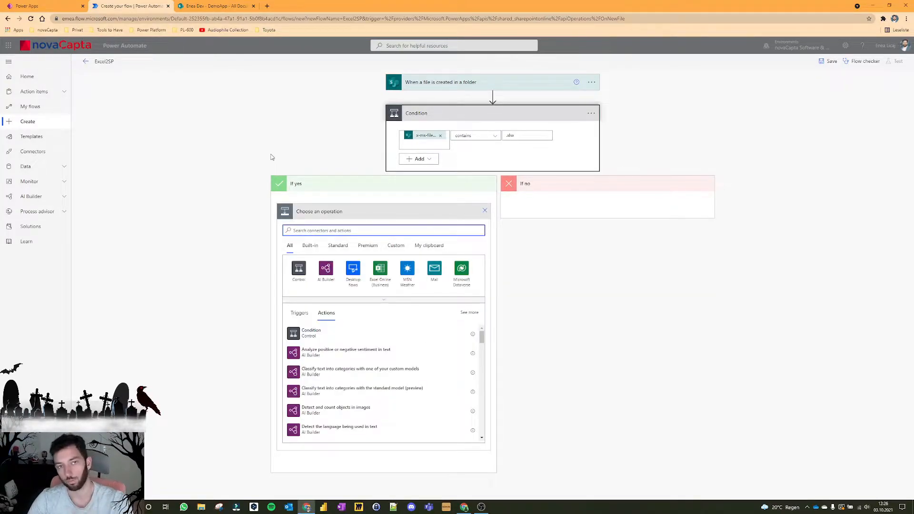
text(get file metadata)
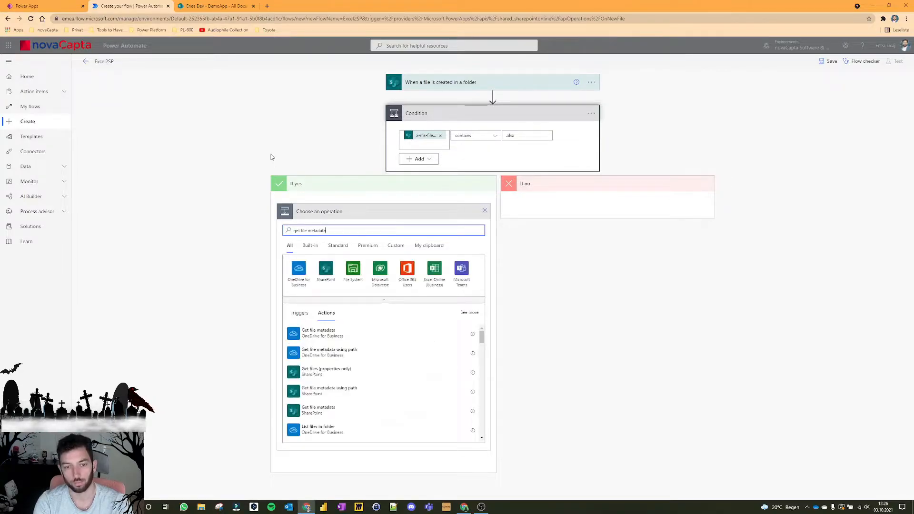
click(318, 352)
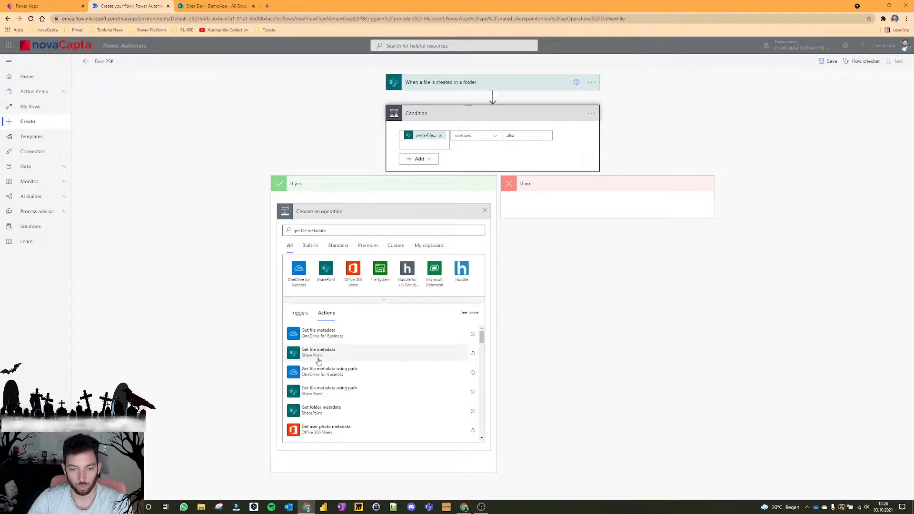
Configure Get file metadata with the Dev site as site address and the trigger's x-ms-file-id as file identifier
click(475, 227)
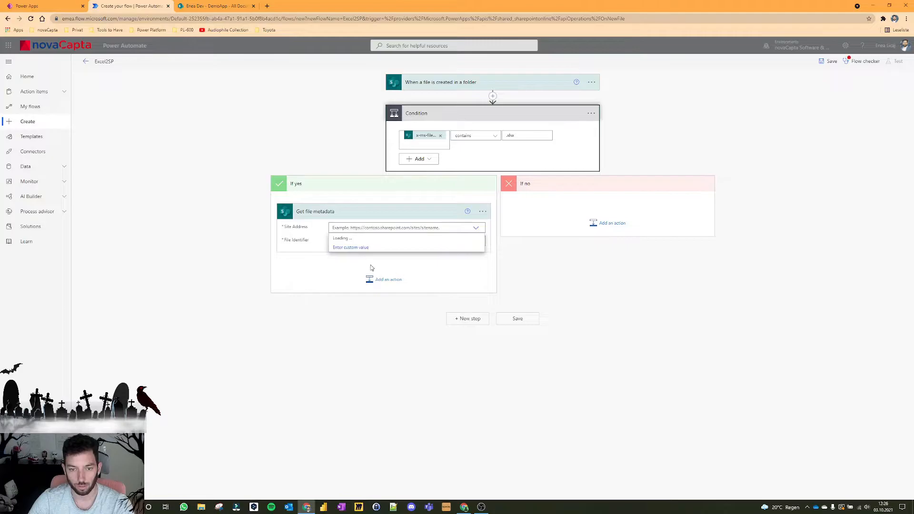
click(349, 285)
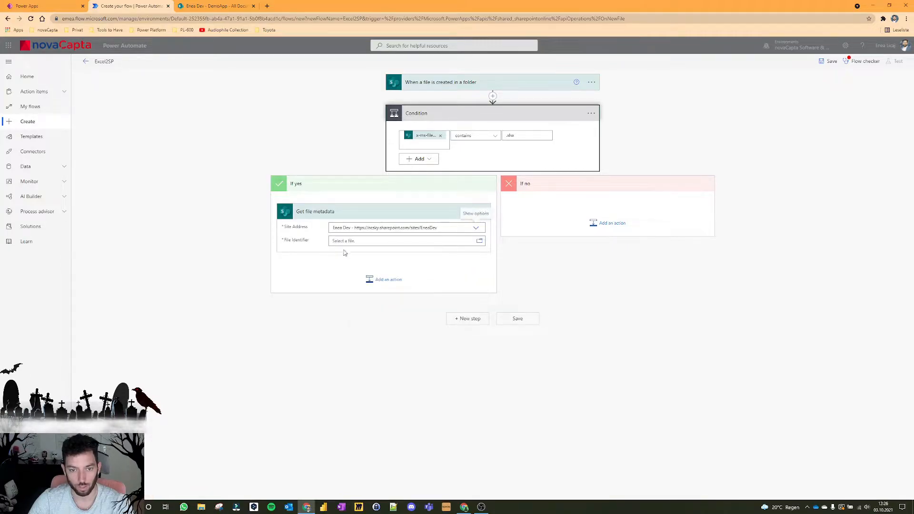
click(479, 241)
click(349, 256)
click(352, 241)
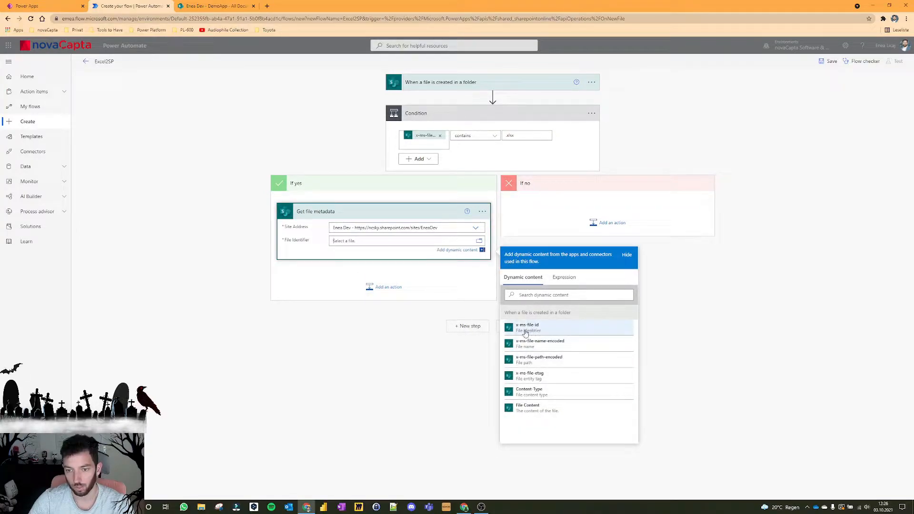
click(529, 333)
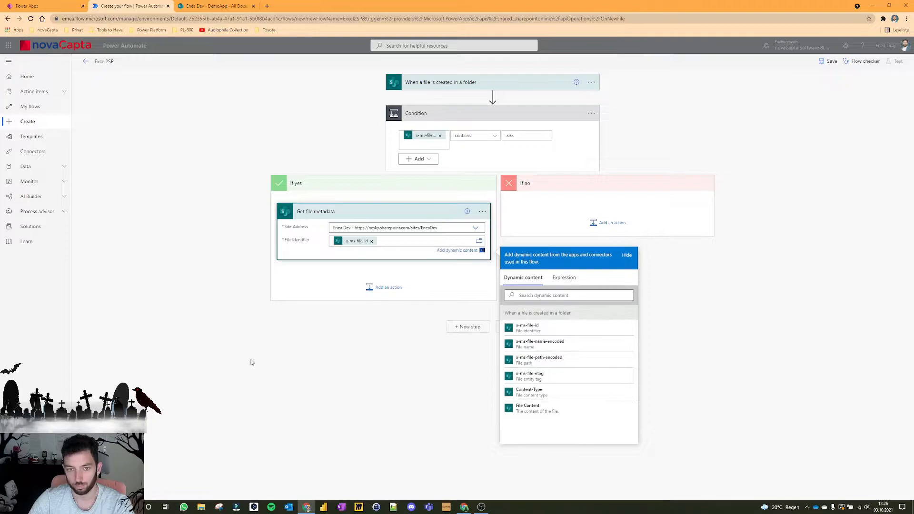
Add the SharePoint action Get file properties after Get file metadata in the If yes branch
click(375, 288)
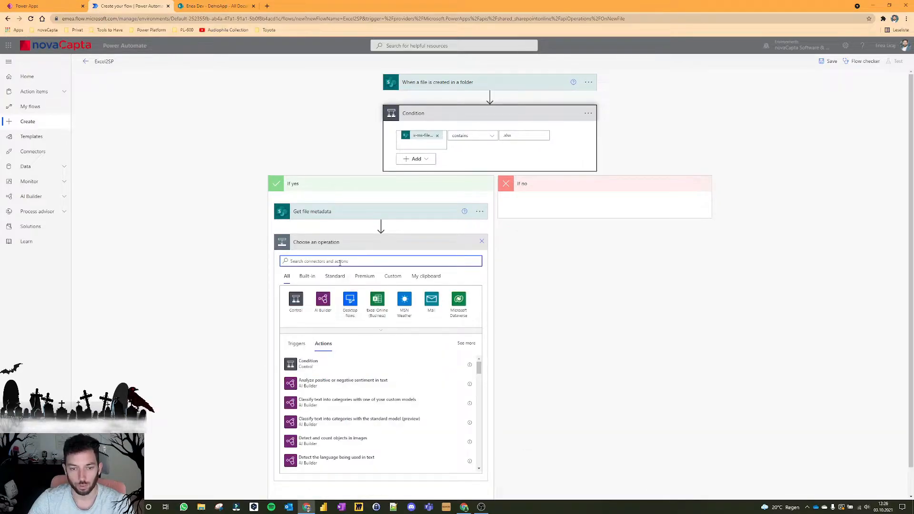
text(get file proper)
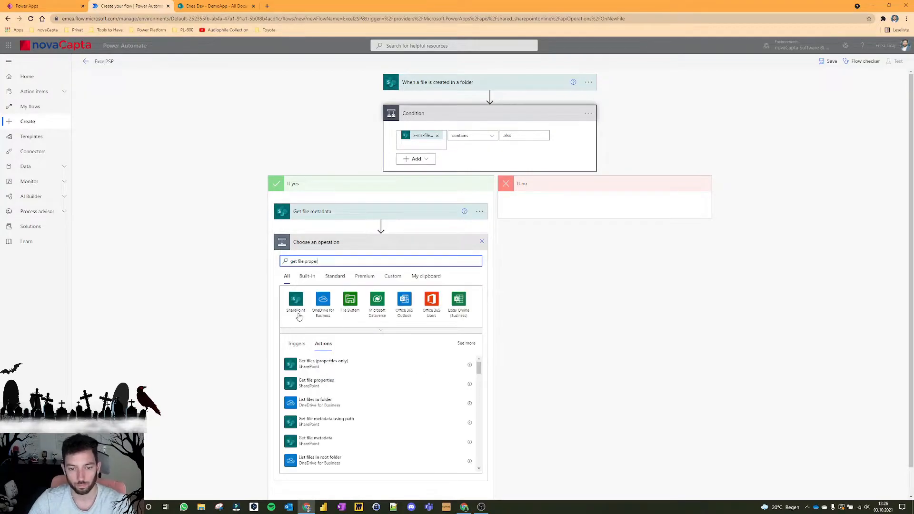
click(318, 389)
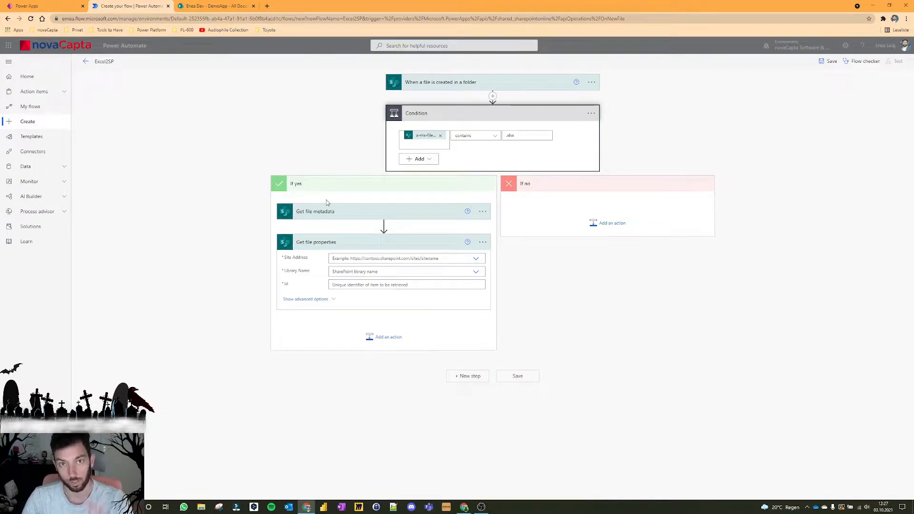
Configure Get file properties with the Dev site, the DemoApp library and the ItemId from Get file metadata as Id
click(371, 259)
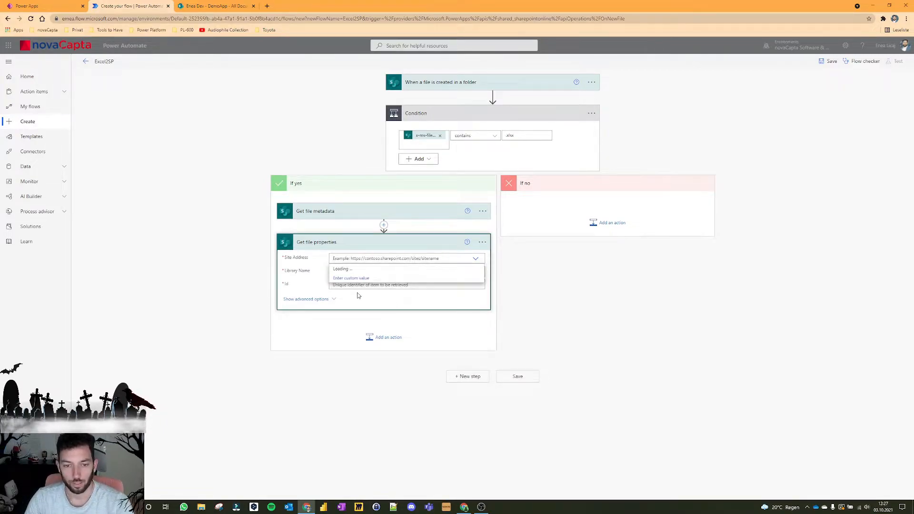
click(352, 318)
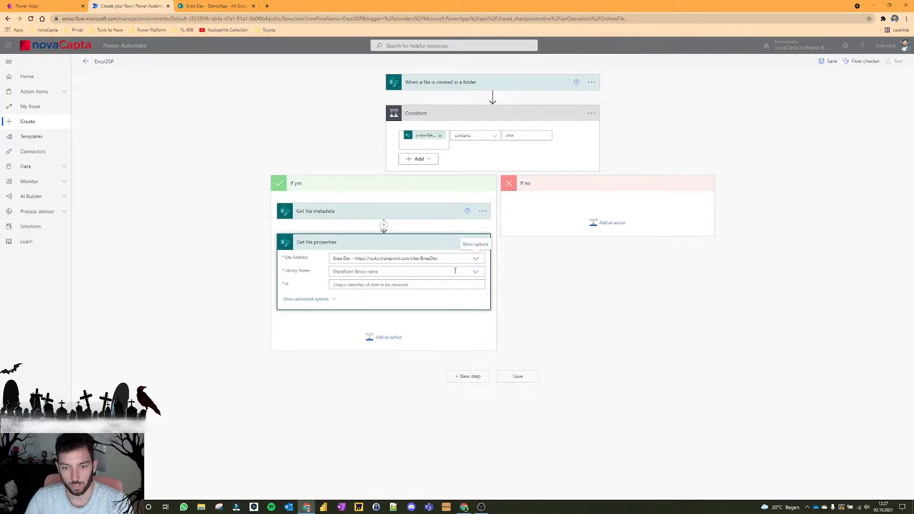
click(364, 272)
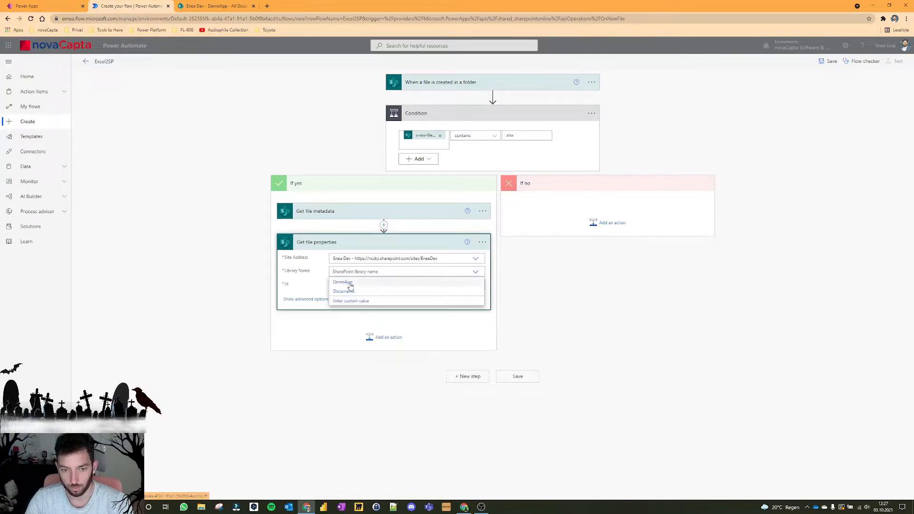
click(351, 283)
click(356, 286)
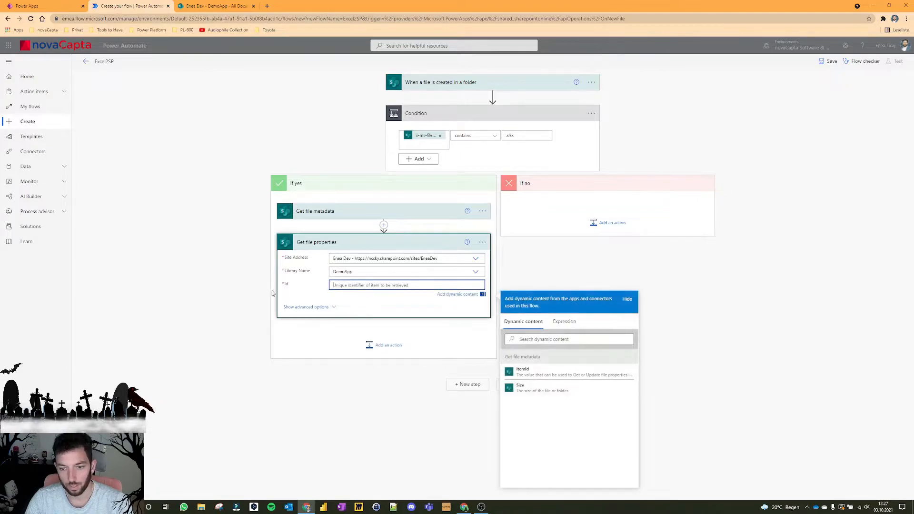
click(542, 373)
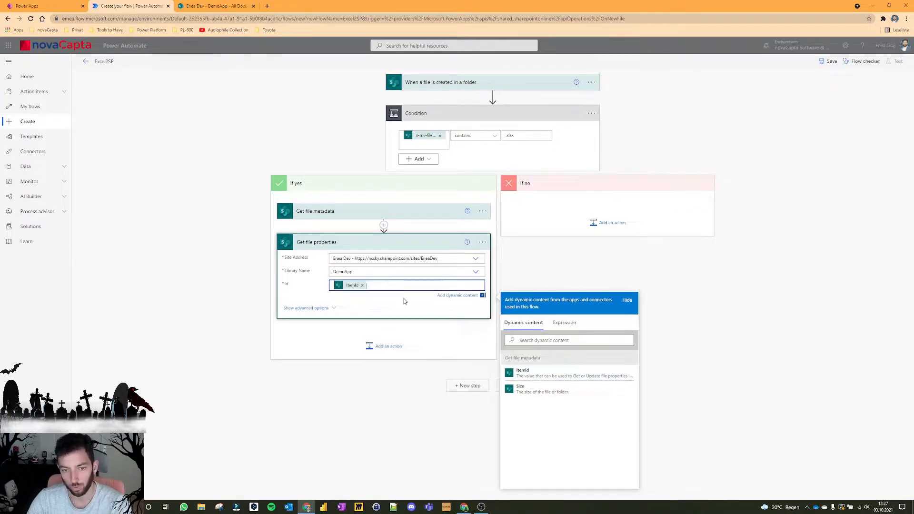
Add the Excel Online (Business) action Get tables after Get file properties in the If yes branch
click(223, 251)
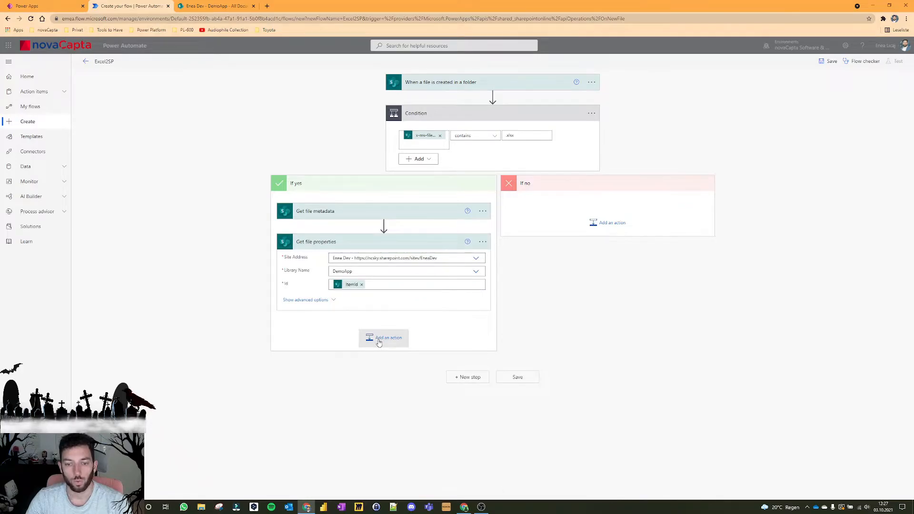
click(380, 341)
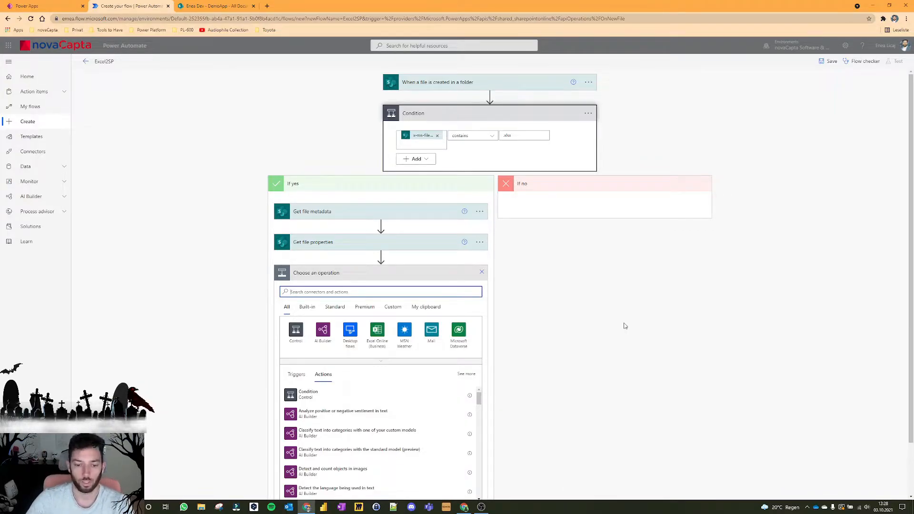
text(list tables)
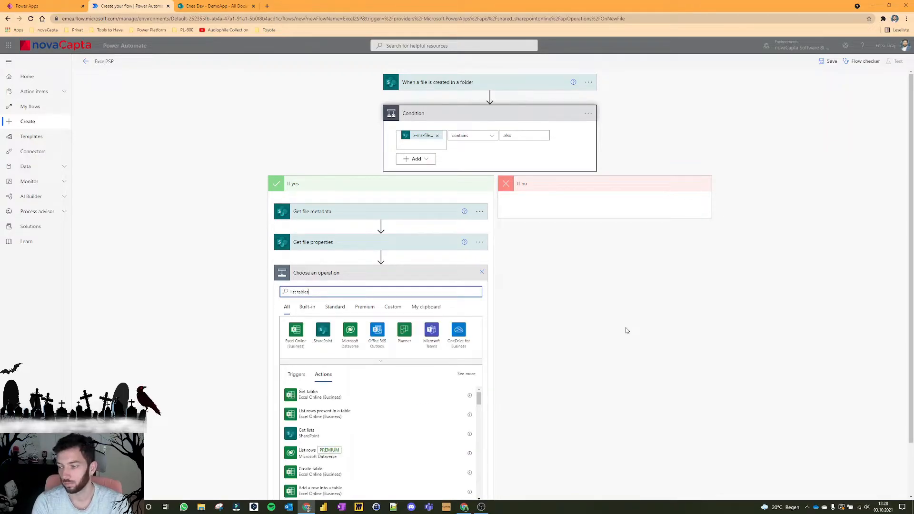
click(333, 396)
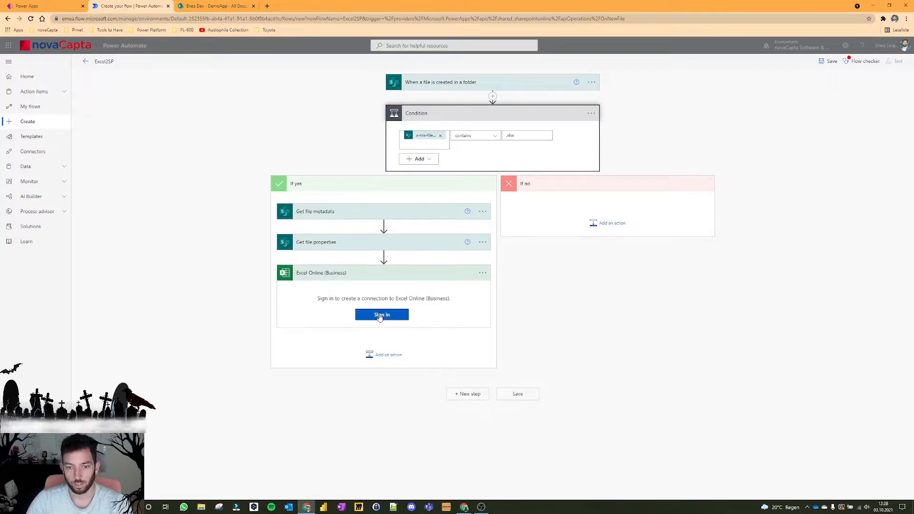
Configure Get tables with the Dev SharePoint site, the DemoApp library and the trigger's x-ms-file-name-encoded as file
click(352, 290)
click(352, 290)
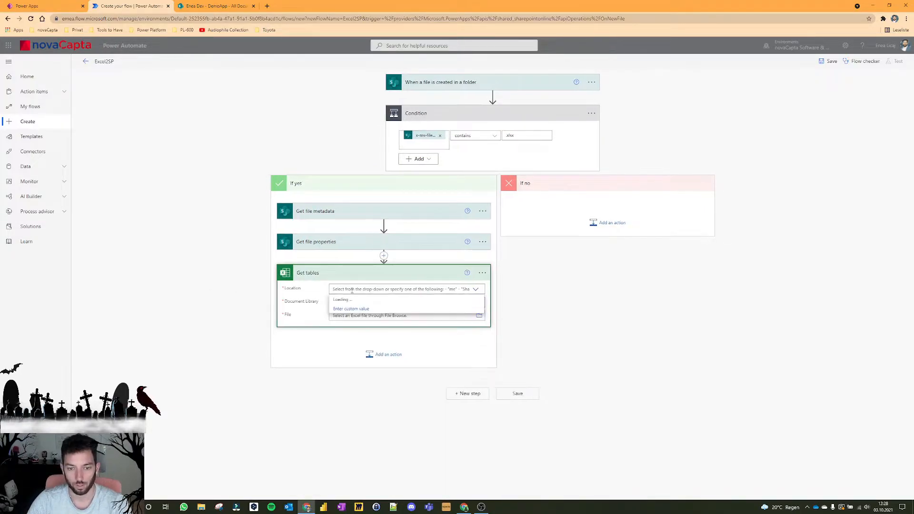
click(383, 369)
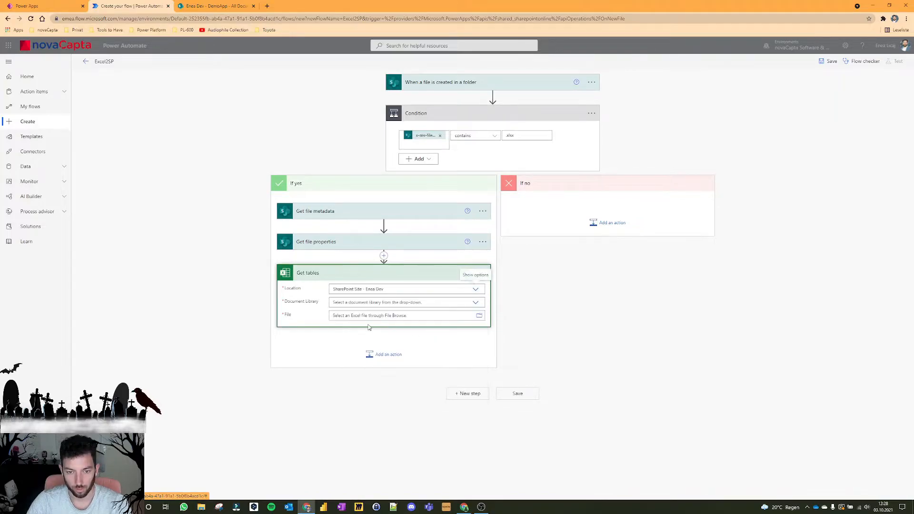
click(387, 302)
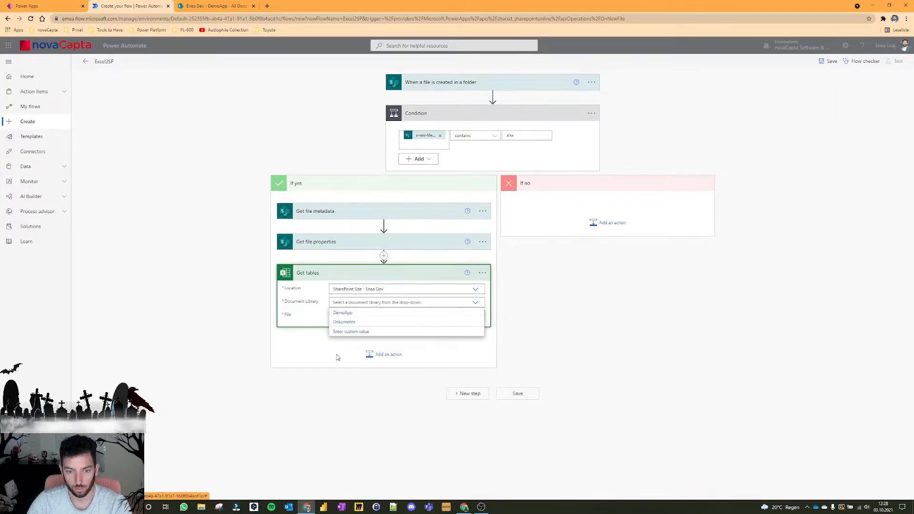
click(353, 315)
click(355, 316)
text(file)
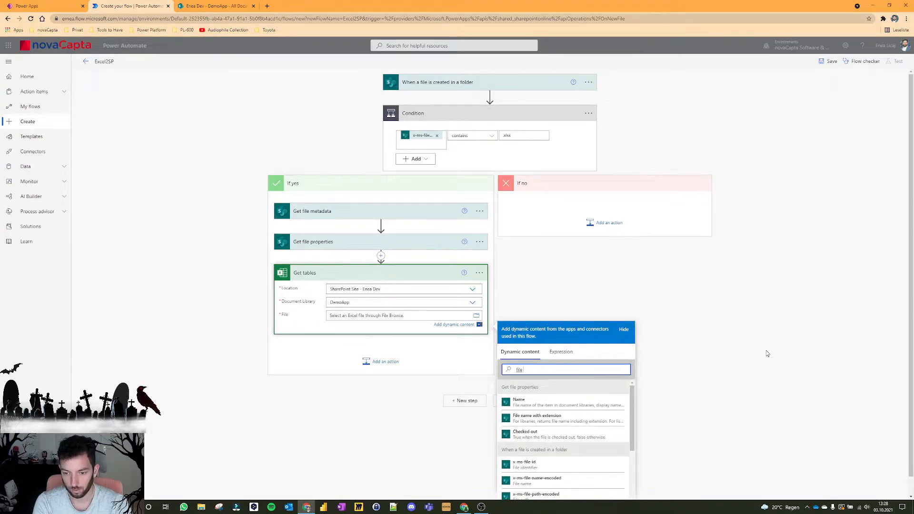
text(name)
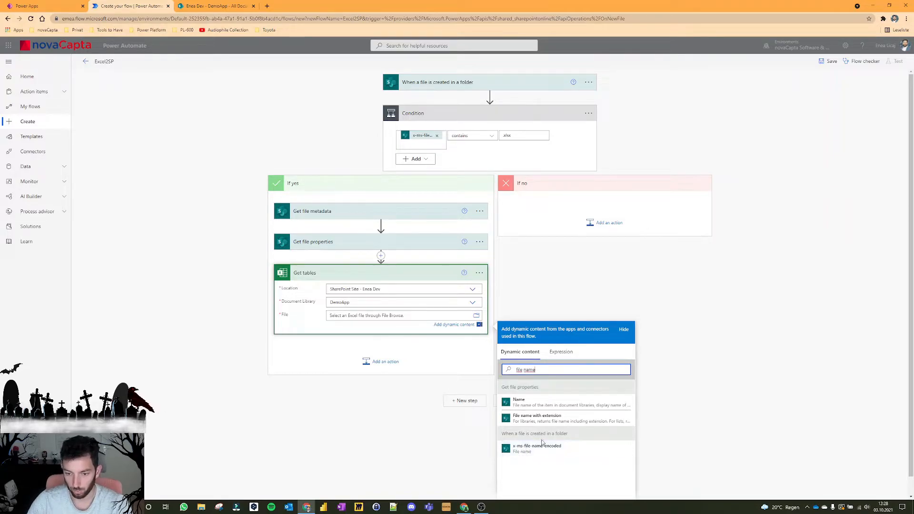
click(530, 448)
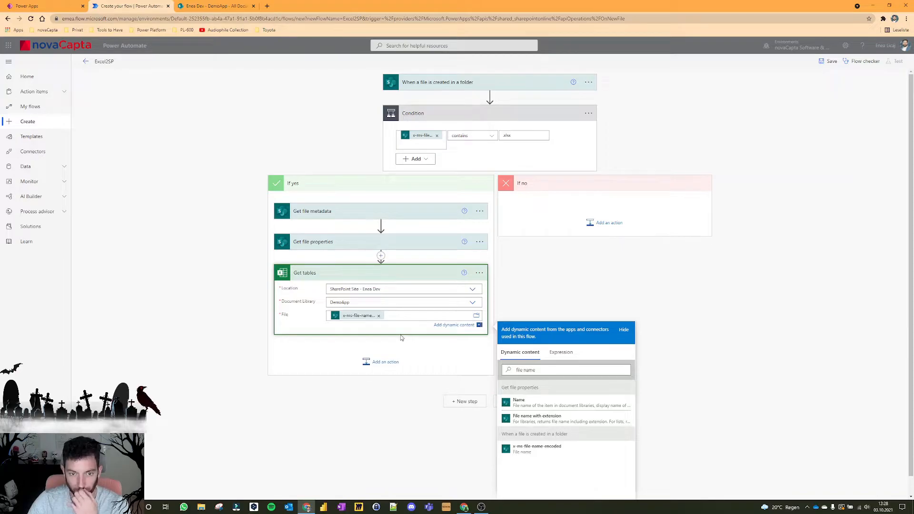
Add the Excel Online (Business) action List rows present in a table after Get tables
click(380, 363)
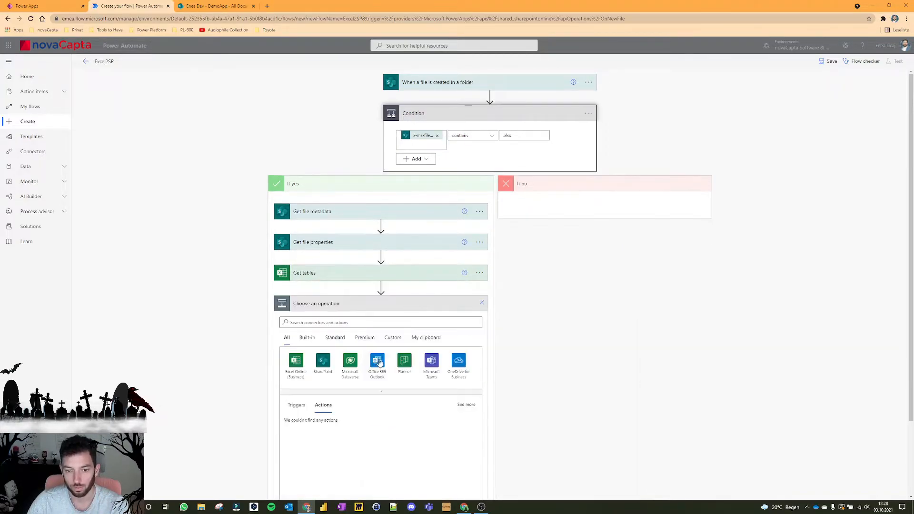
text(l)
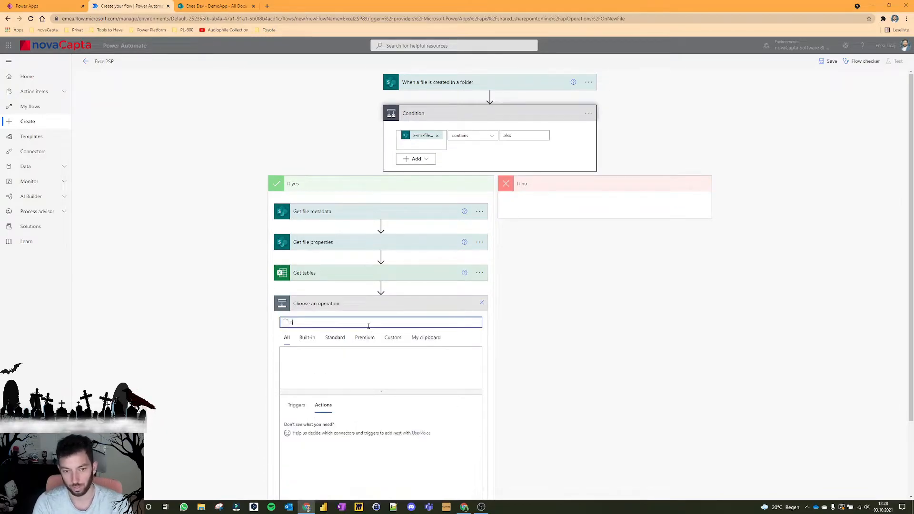
text(ist rows)
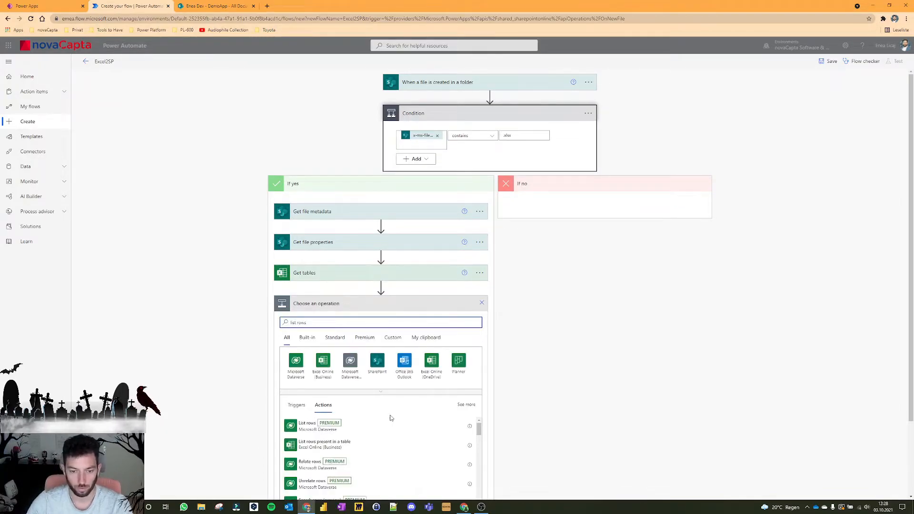
click(329, 445)
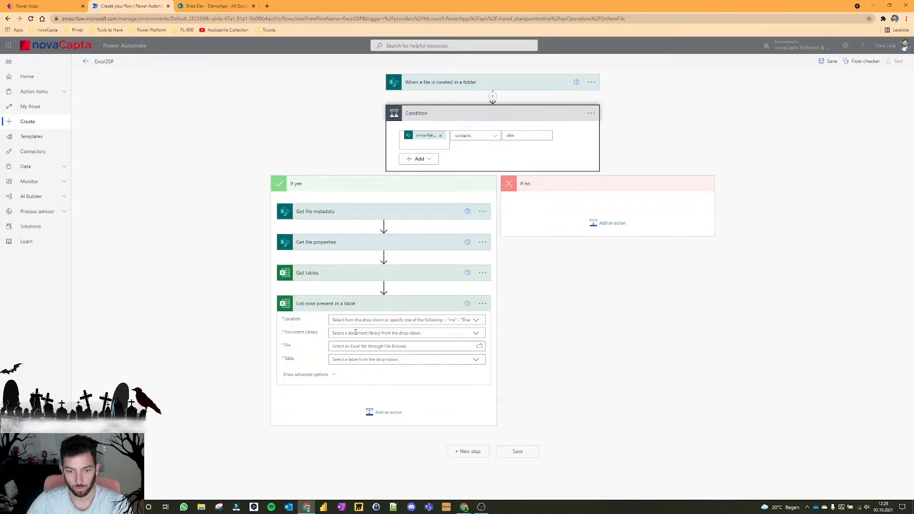
Set List rows present in a table to the Dev SharePoint site, the DemoApp library and the trigger's x-ms-file-name-encoded as file
click(476, 320)
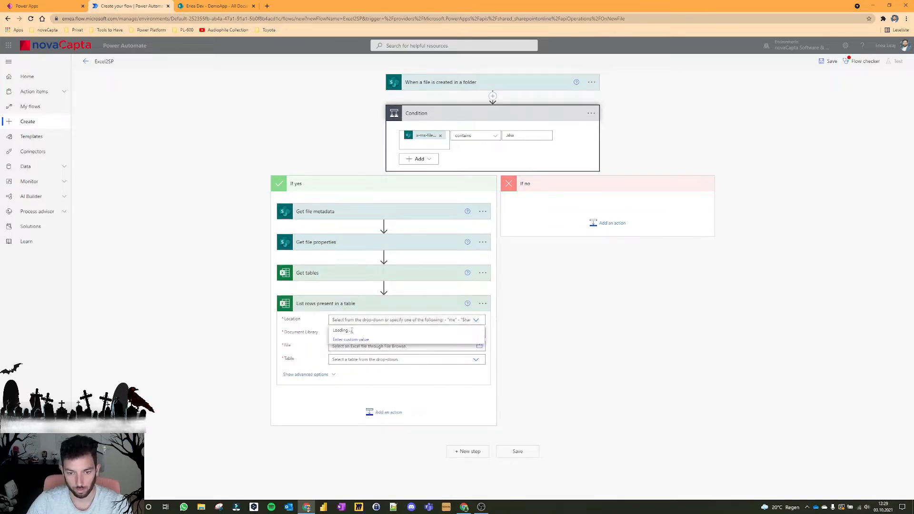
text(dev)
click(371, 403)
click(358, 333)
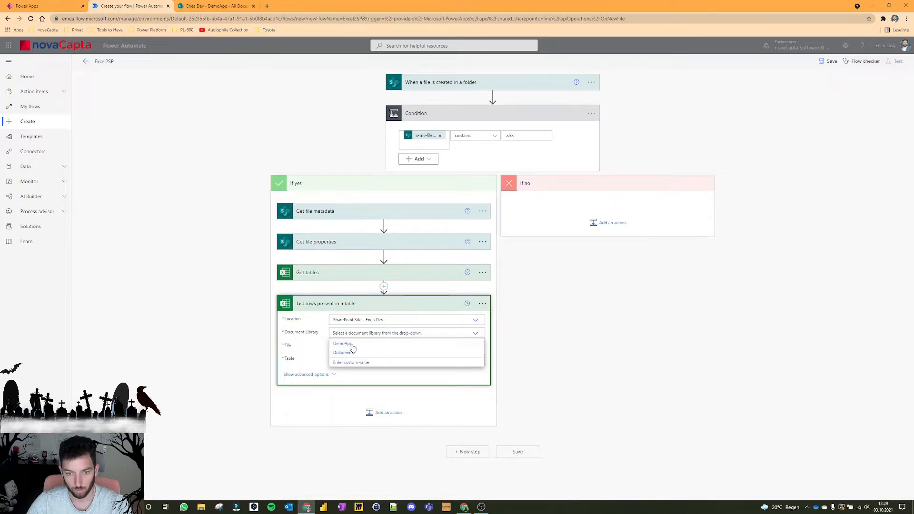
click(352, 344)
click(342, 347)
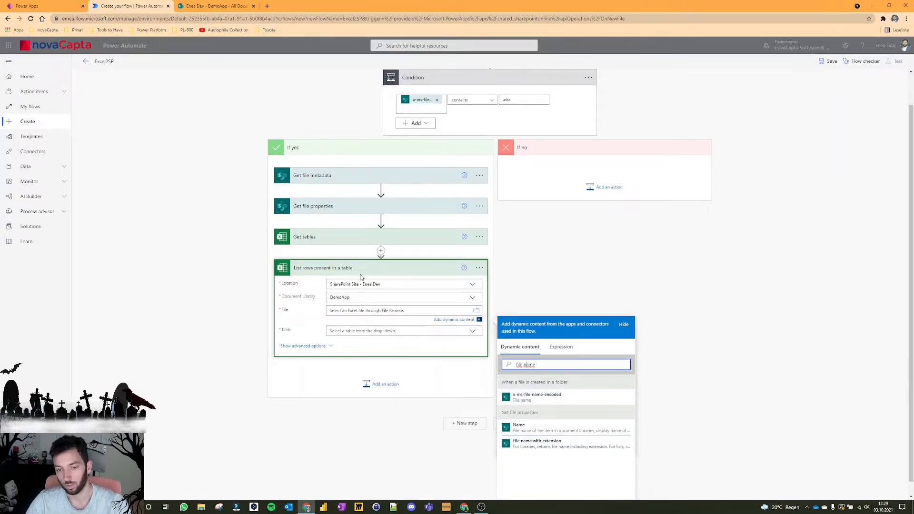
click(555, 401)
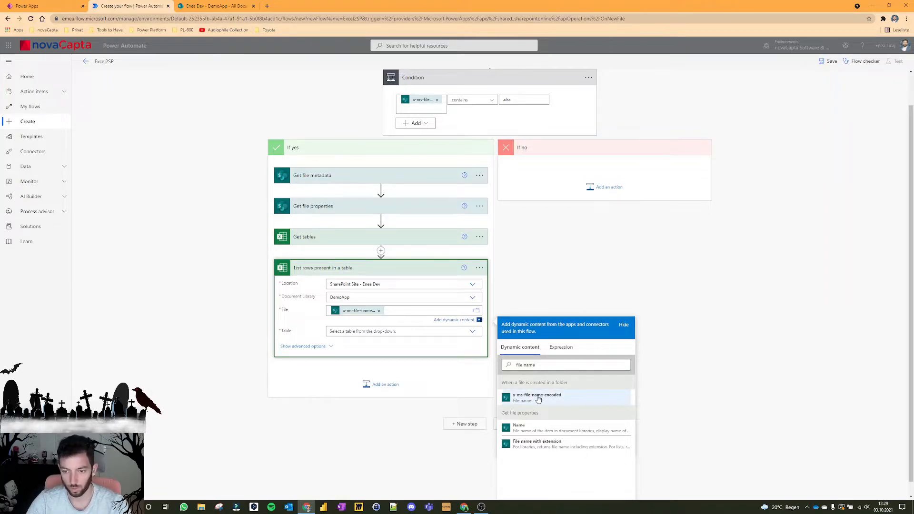
Use the Id from Get tables as a custom Table value in List rows present in a table
click(351, 332)
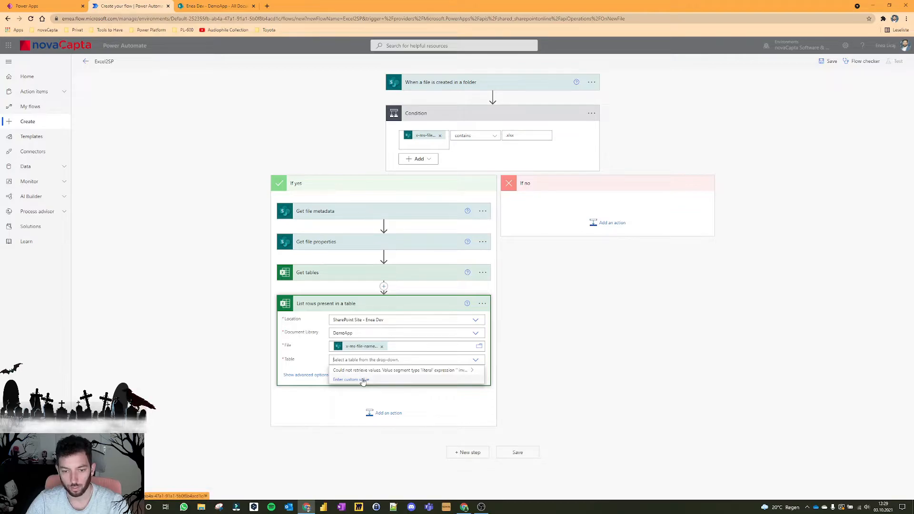
click(473, 371)
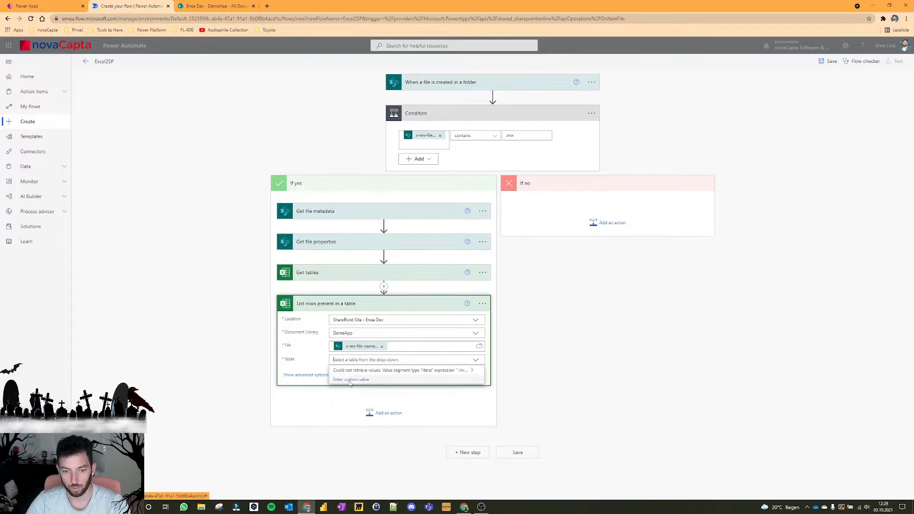
click(453, 363)
scroll(287, 314, down, 2)
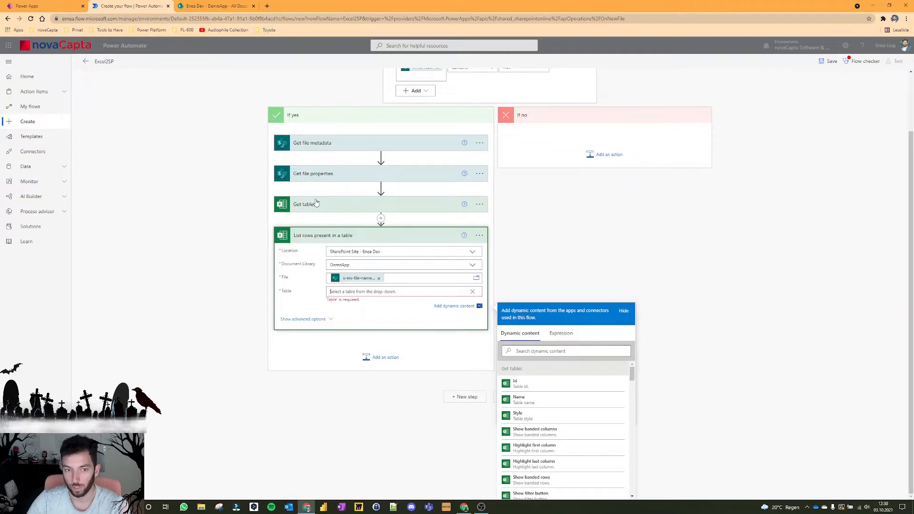
click(537, 386)
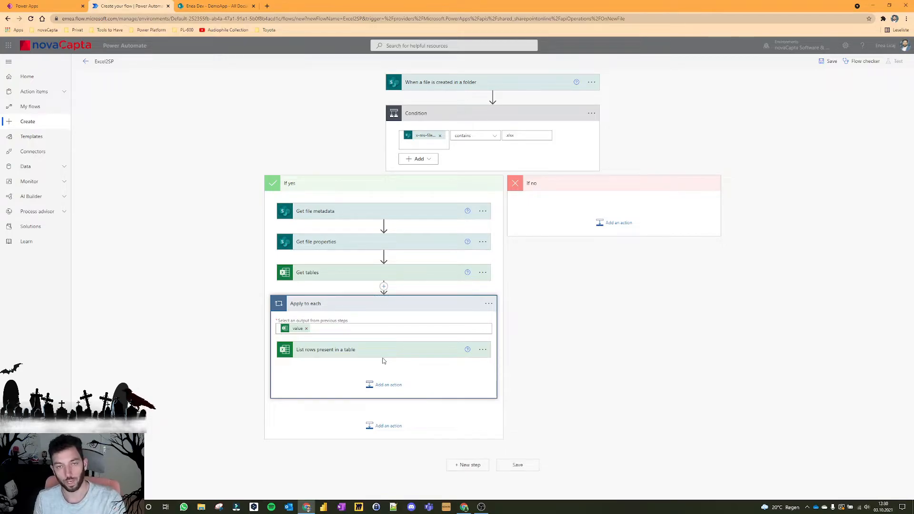
click(369, 356)
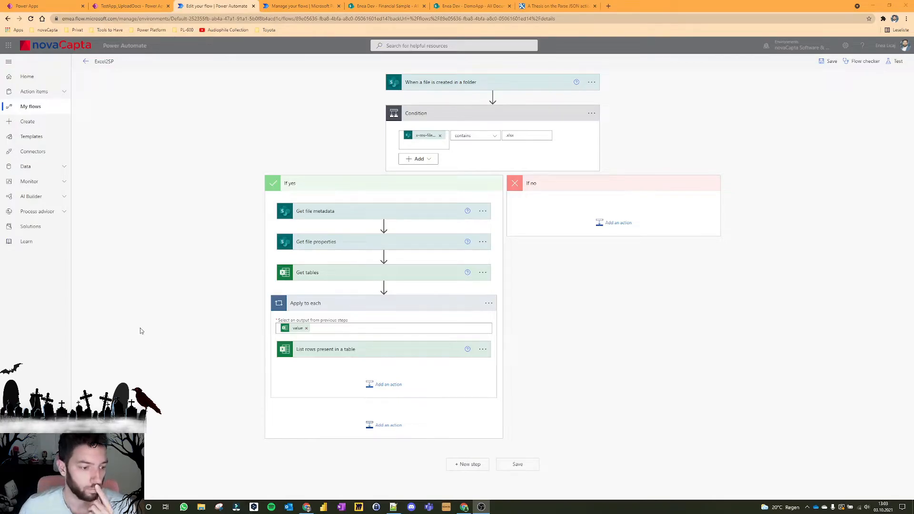
Add the Data Operation action Filter array after List rows present in a table, inside the Apply to each loop
click(352, 349)
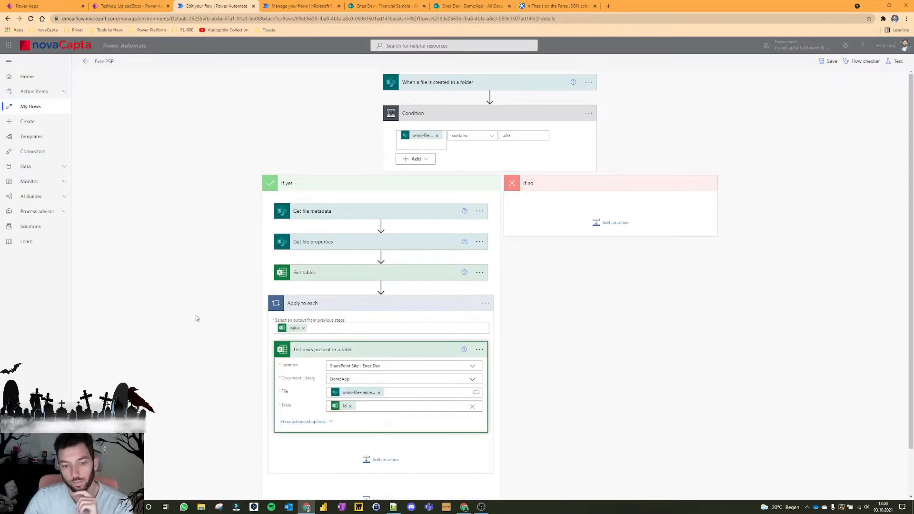
scroll(196, 318, down, 1)
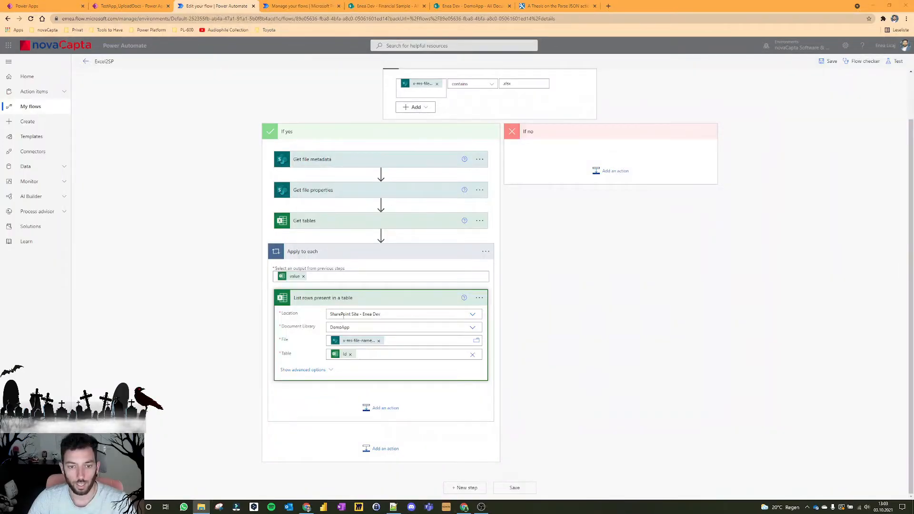
click(380, 408)
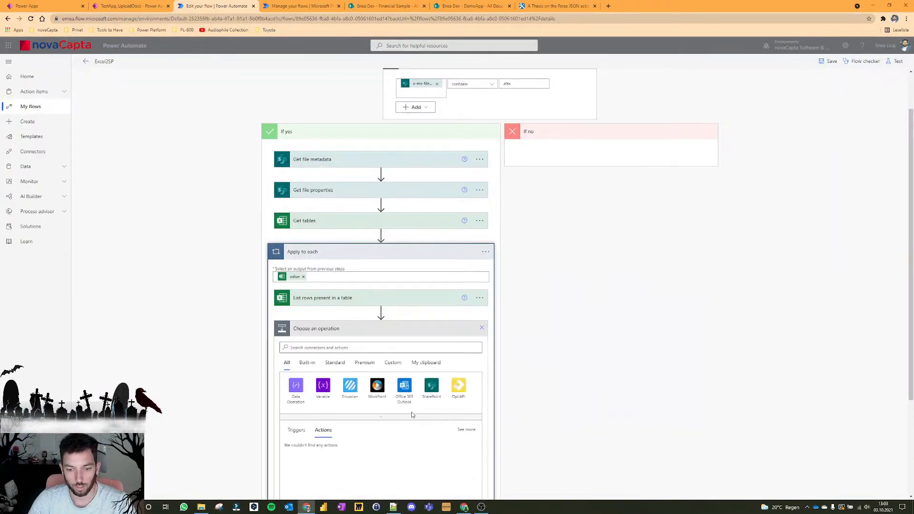
scroll(595, 290, down, 3)
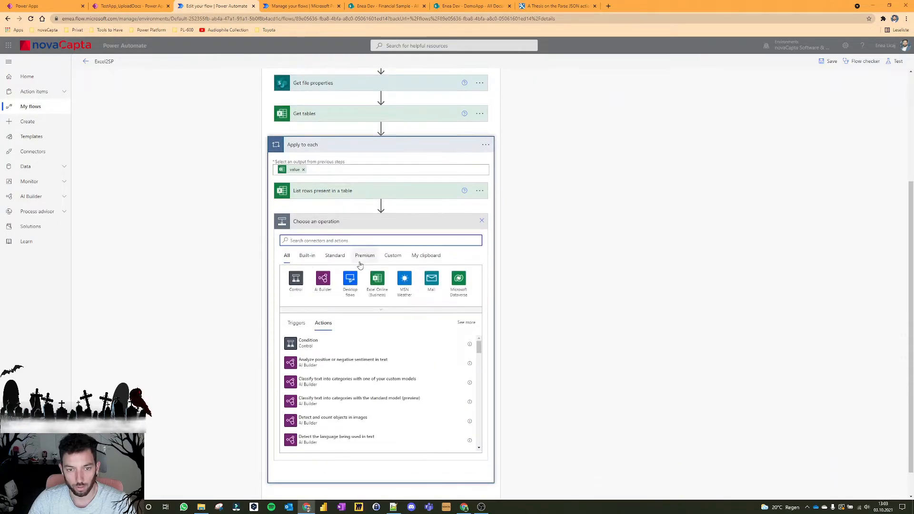
text(filter array)
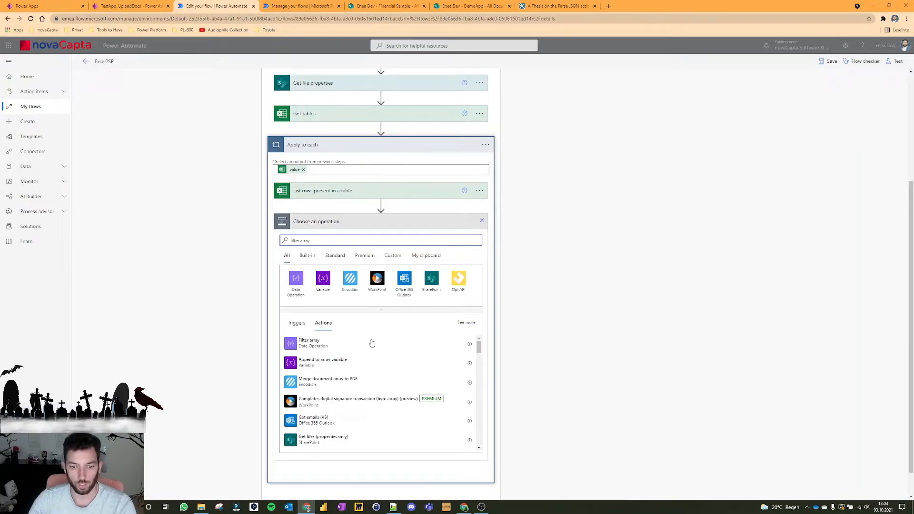
click(316, 347)
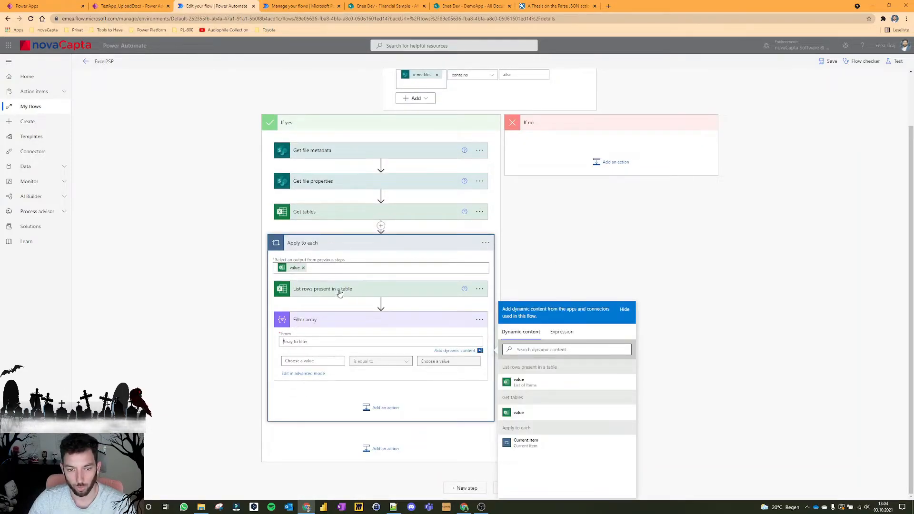
Configure Filter array with the value output of List rows present in a table and the condition Country is equal to Germany
click(540, 385)
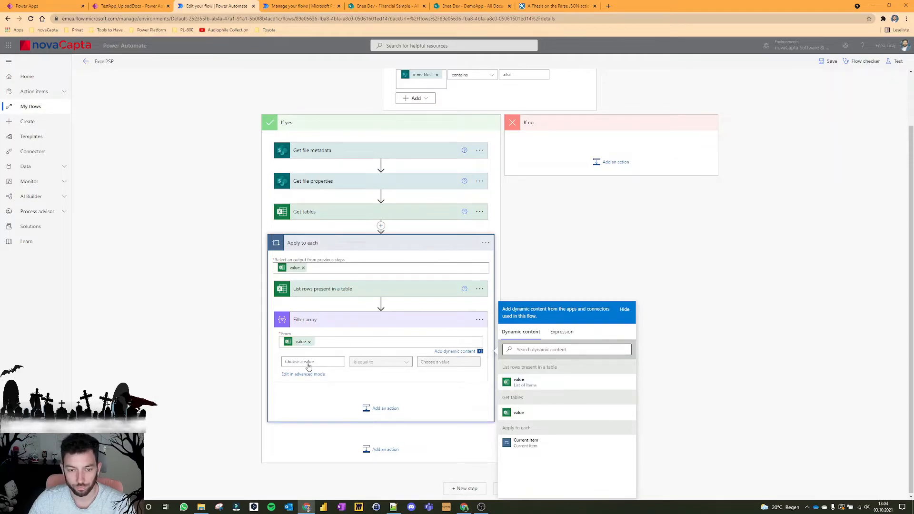
click(308, 363)
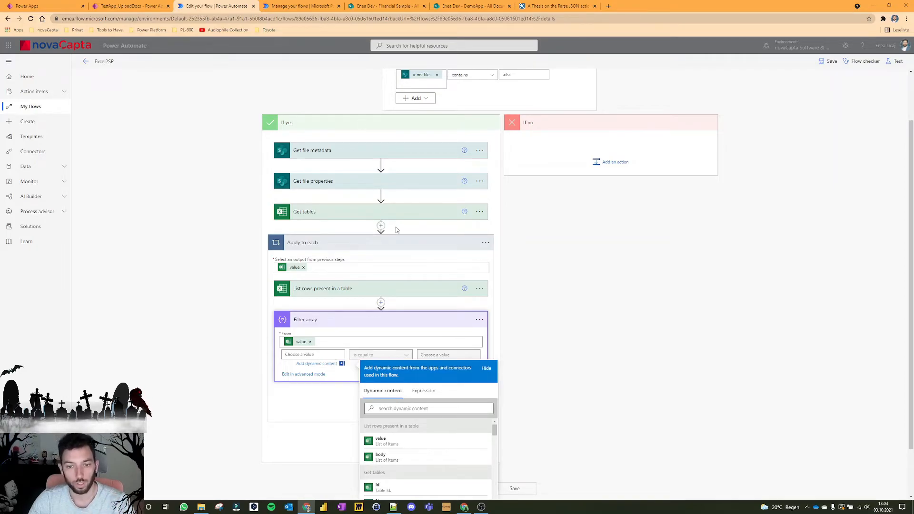
text(Country)
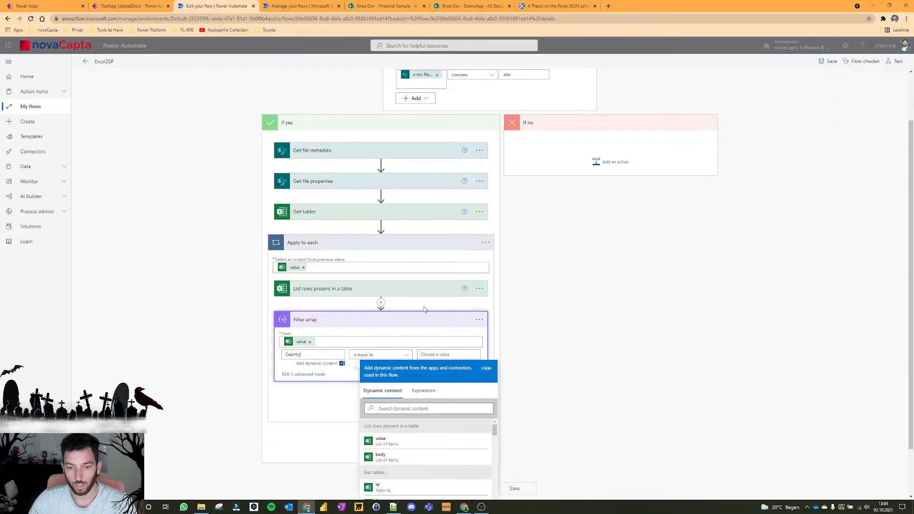
click(427, 354)
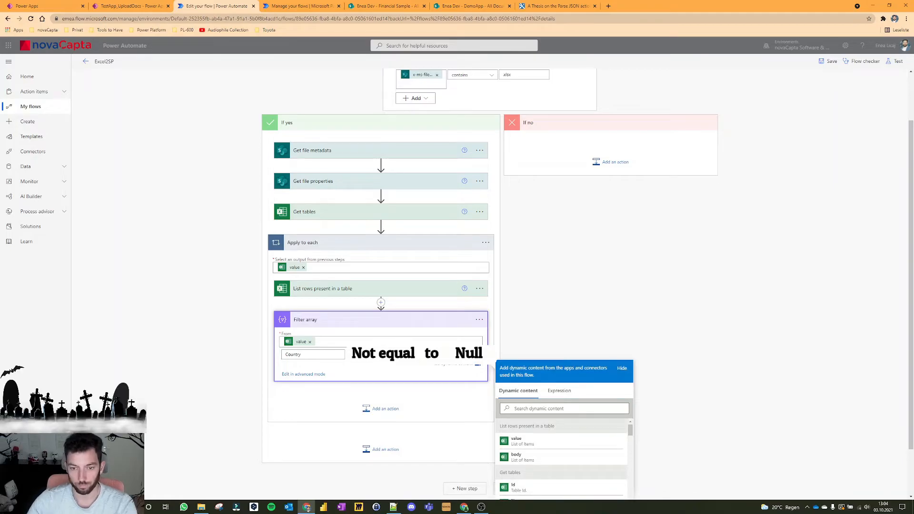
click(524, 323)
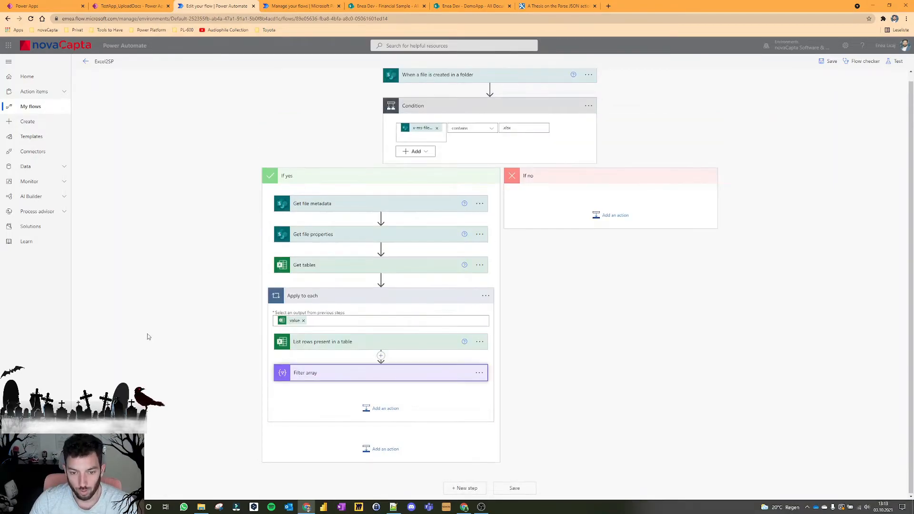
click(305, 373)
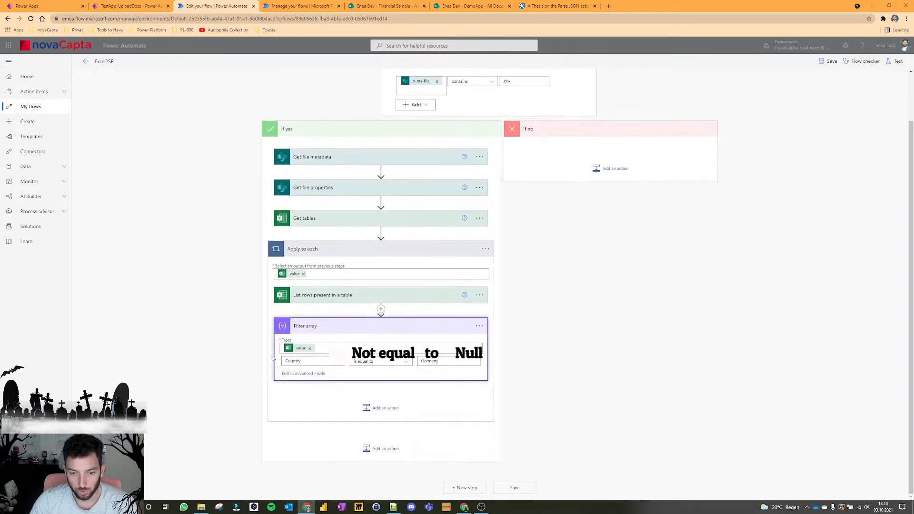
Add a nested Apply to each loop after Filter array that iterates over the Body output of Filter array
click(385, 408)
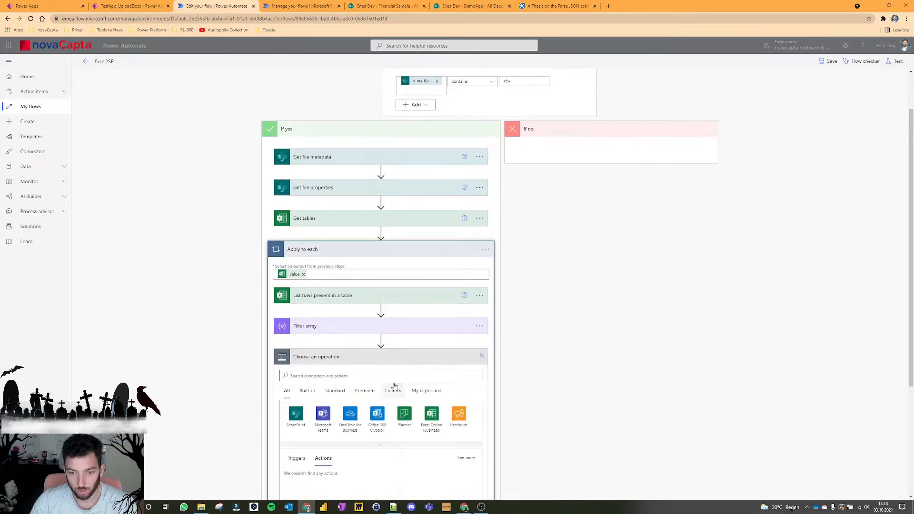
text(apply)
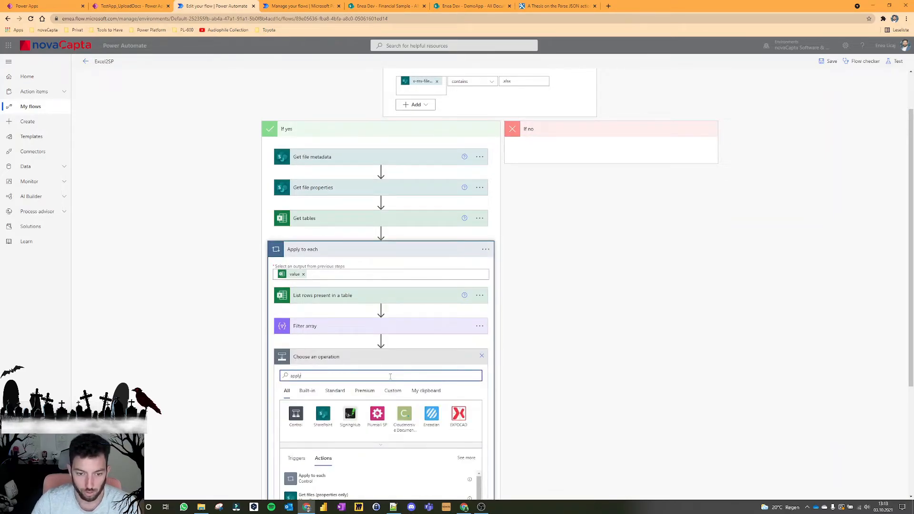
click(336, 478)
click(329, 335)
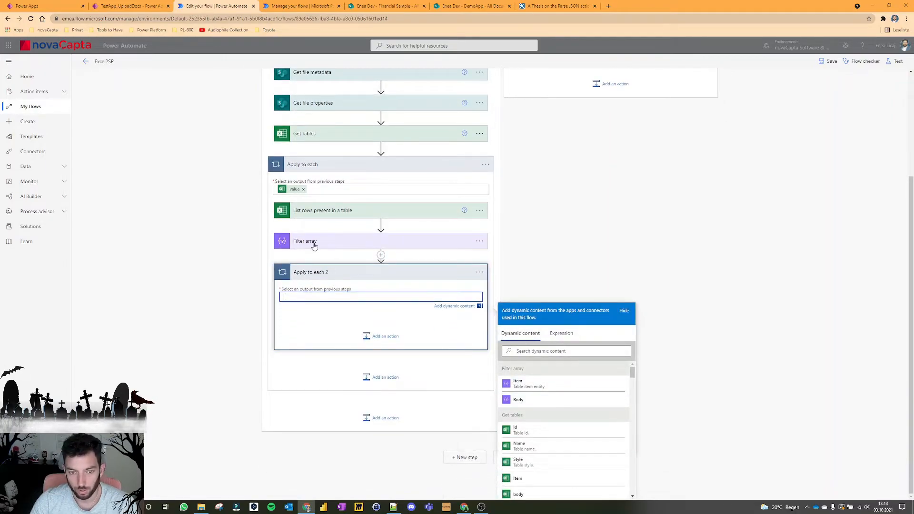
click(518, 400)
Add the SharePoint Create item action inside the Apply to each 2 loop
click(384, 338)
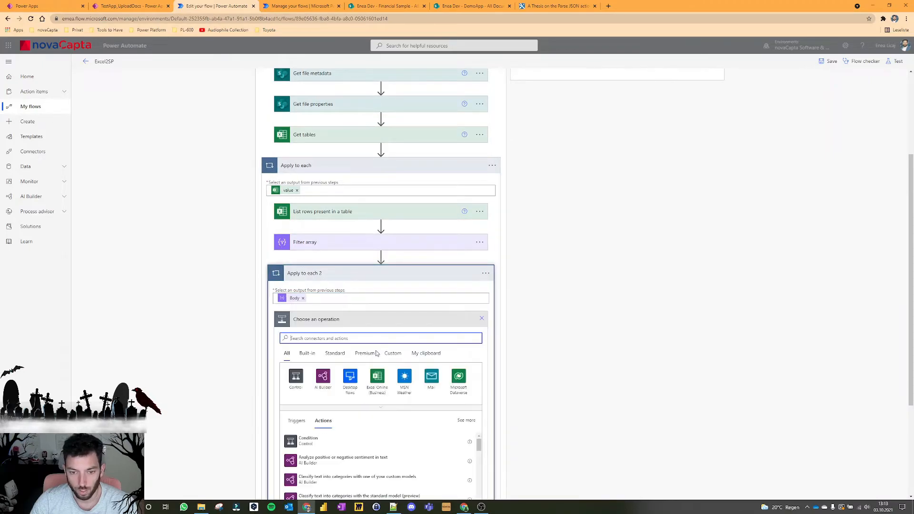
text(create item)
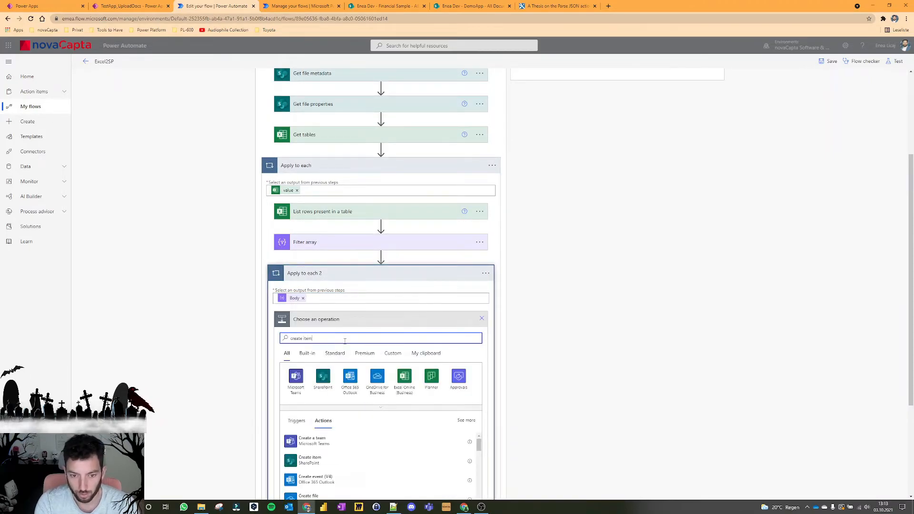
scroll(222, 369, down, 3)
click(319, 336)
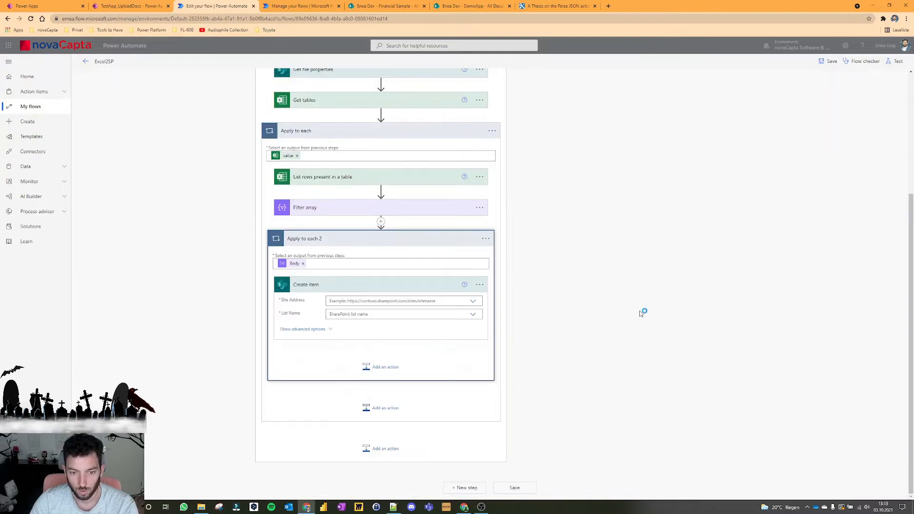
Set Create item to the Dev SharePoint site and the Financial Sample list
click(473, 301)
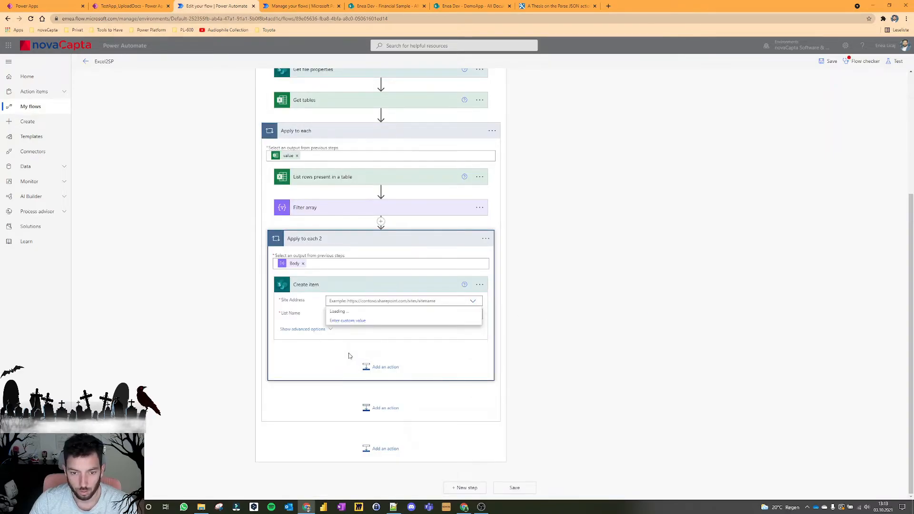
click(351, 363)
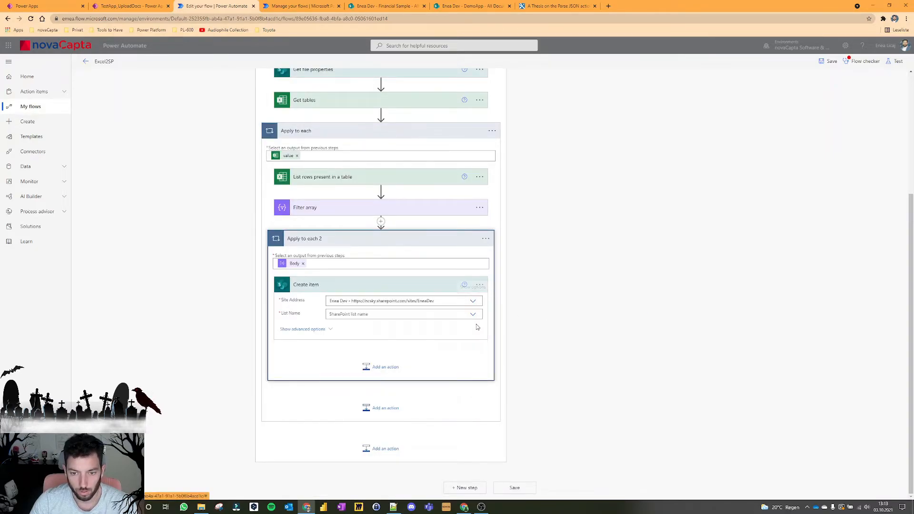
click(473, 314)
click(350, 327)
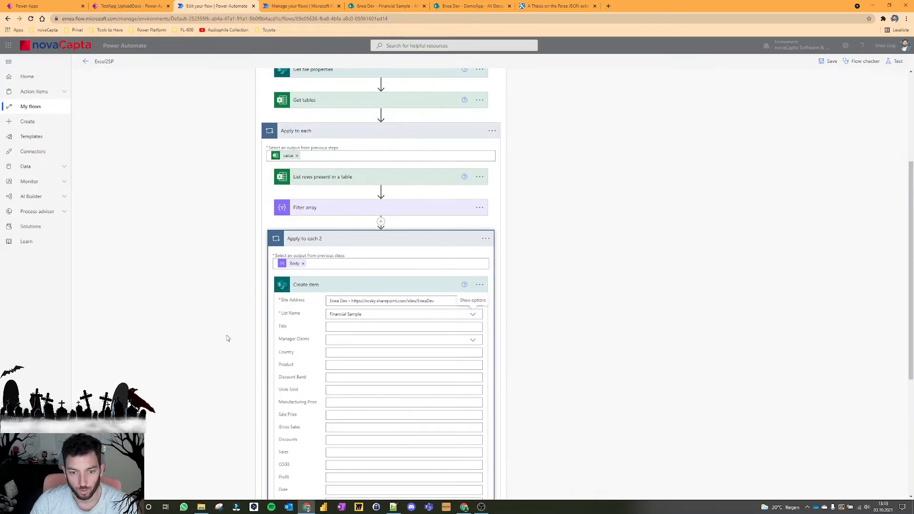
Switch to Notepad++ and complete the stored expression as @{items('Apply_to_each_2')?['Country']}
scroll(246, 327, down, 2)
click(369, 281)
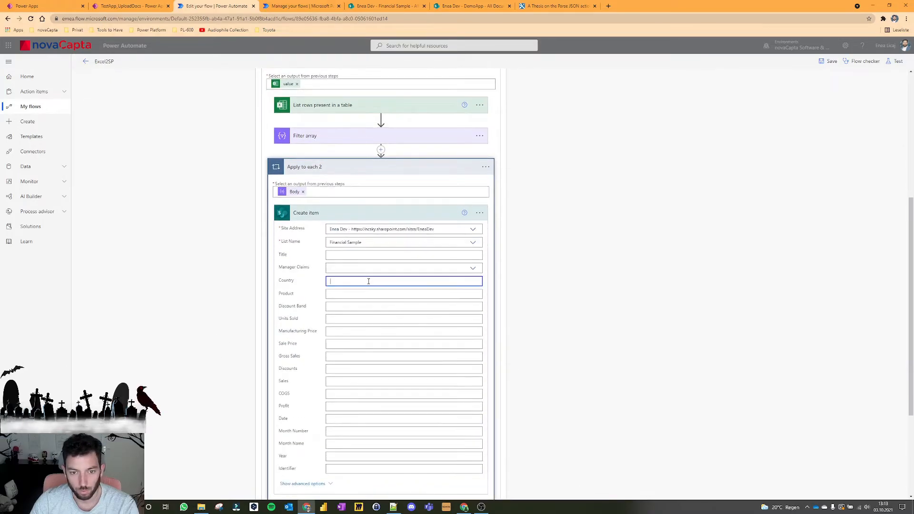
scroll(569, 283, down, 1)
click(393, 508)
click(785, 231)
drag(785, 231, 660, 231)
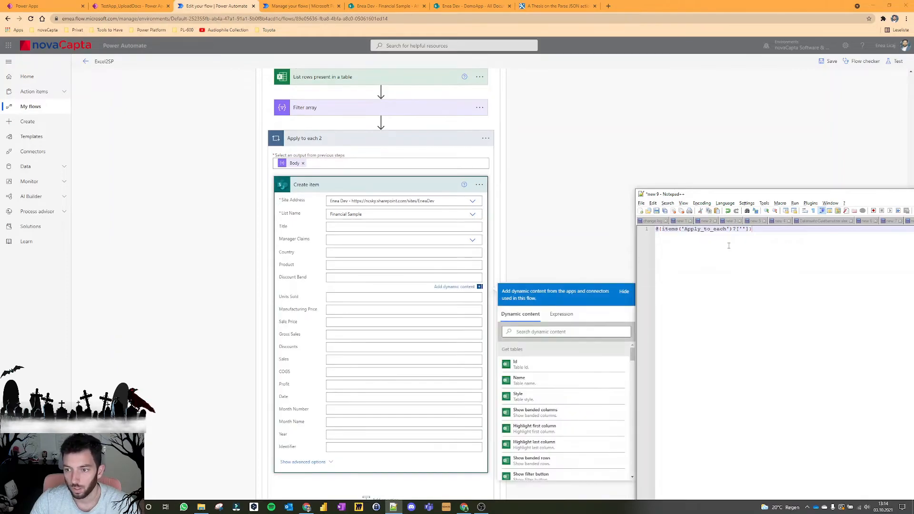
text(_2)
text(Countr)
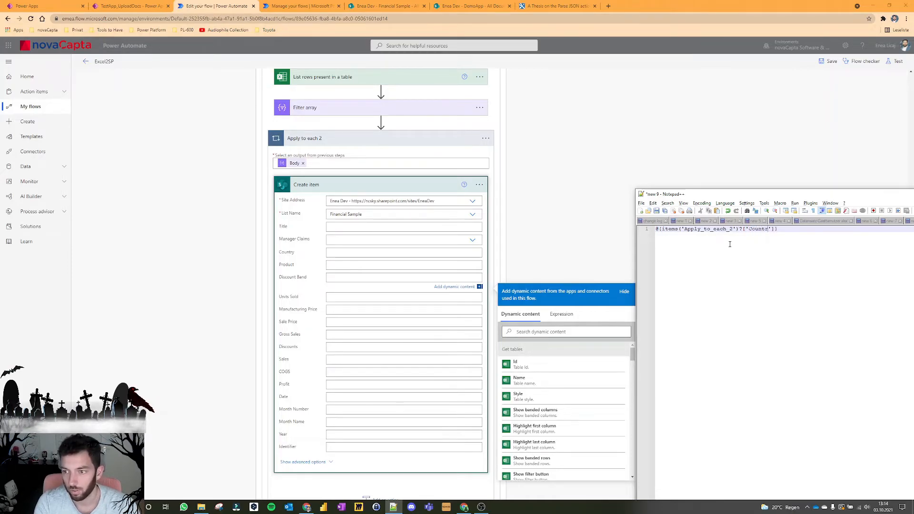
Copy the finished Country expression into the Country field of Create item
key(ctrl+a)
key(ctrl+c)
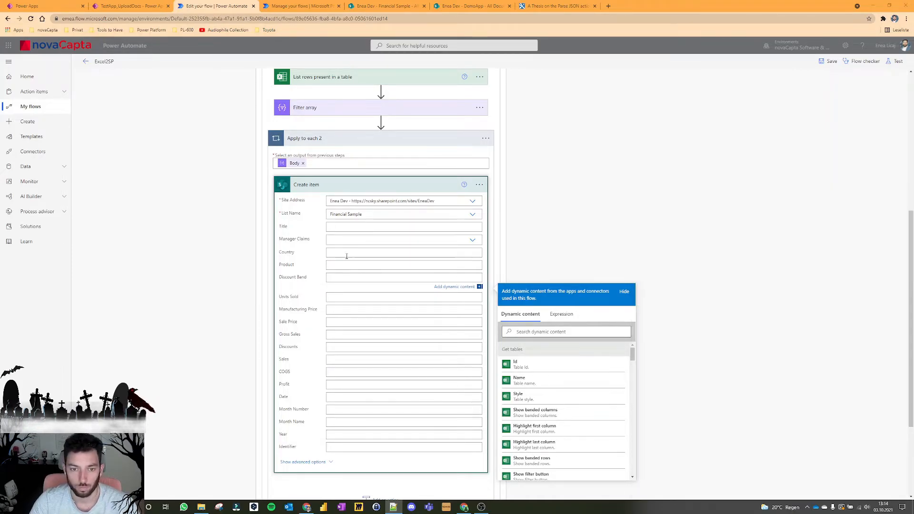
click(348, 253)
key(ctrl+v)
Change the Notepad++ expression's column name to Product and copy the expression into the Product field of Create item
click(732, 261)
click(755, 253)
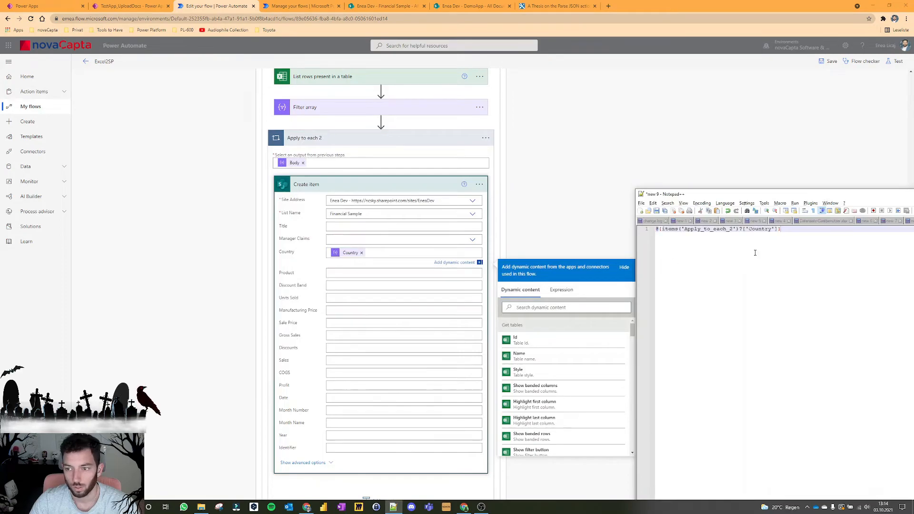
key(Left)
key(Left)
key(BackSpace)
key(BackSpace)
key(BackSpace)
key(BackSpace)
key(BackSpace)
key(BackSpace)
key(BackSpace)
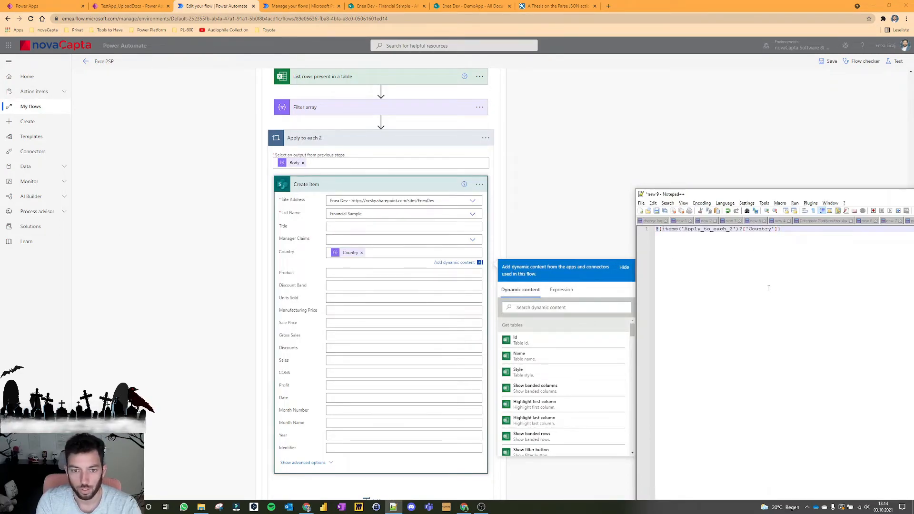
text(Product)
key(ctrl+a)
key(ctrl+c)
click(352, 273)
key(ctrl+v)
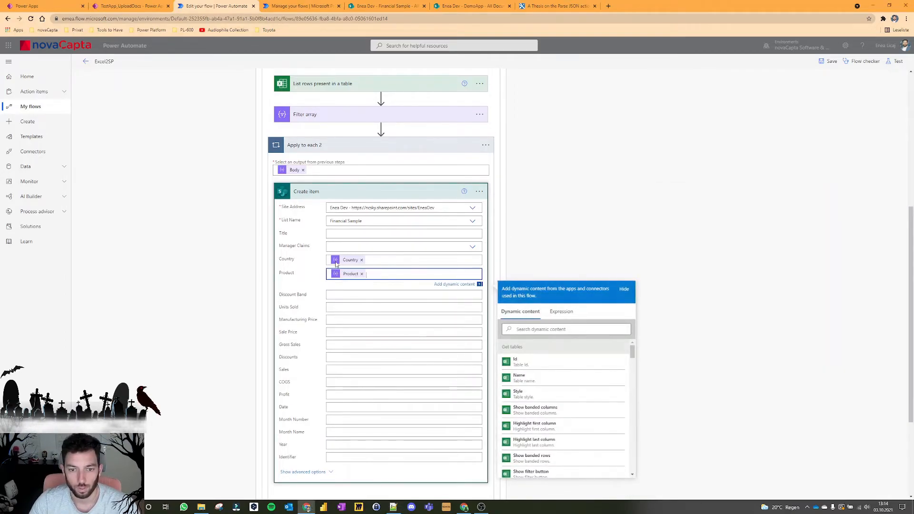
Change the Notepad++ expression's column name to Discount_Band and copy the expression into the Discount Band field of Create item
scroll(604, 241, down, 2)
key(alt+Tab)
click(792, 232)
key(ctrl+BackSpace)
text(D)
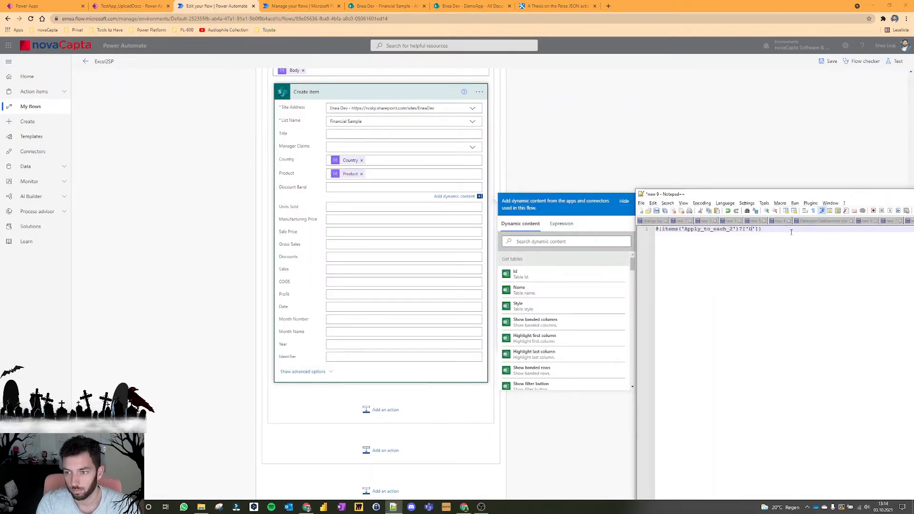
text(iscount_Ba)
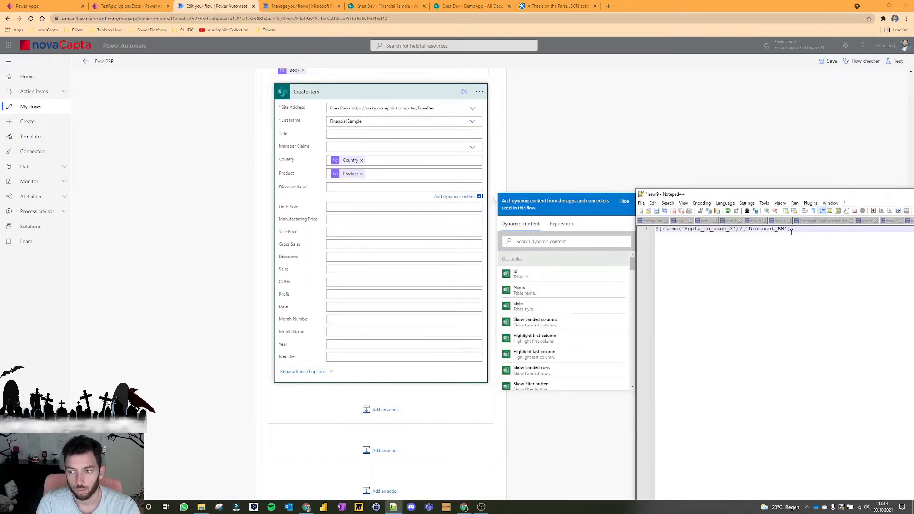
key(ctrl+a)
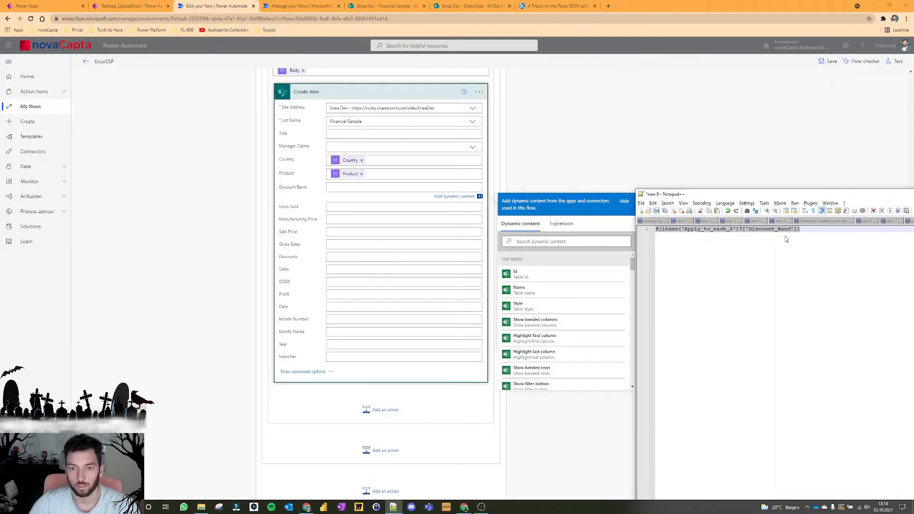
click(351, 190)
key(ctrl+v)
Change the Notepad++ expression's column name to Units_Sold and copy the expression into the Units Sold field of Create item
key(alt+Tab)
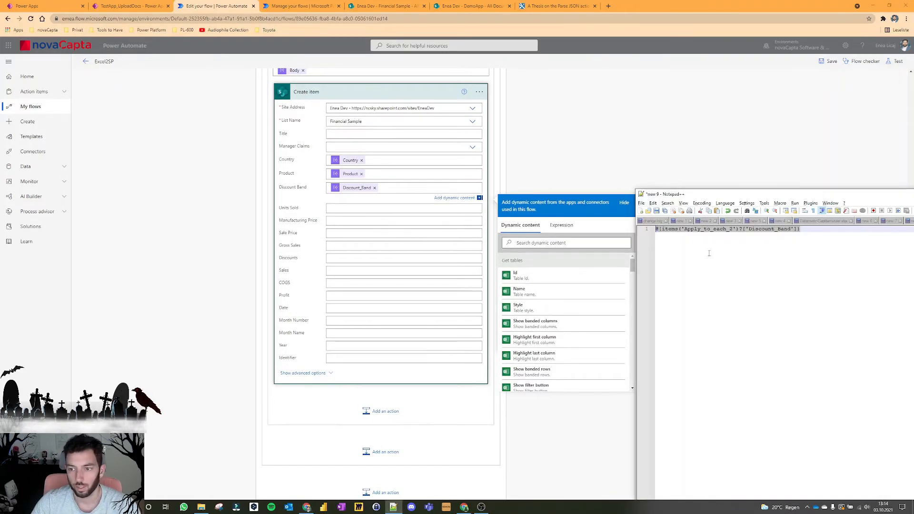
click(709, 253)
key(Left)
key(Left)
key(Left)
key(ctrl+BackSpace)
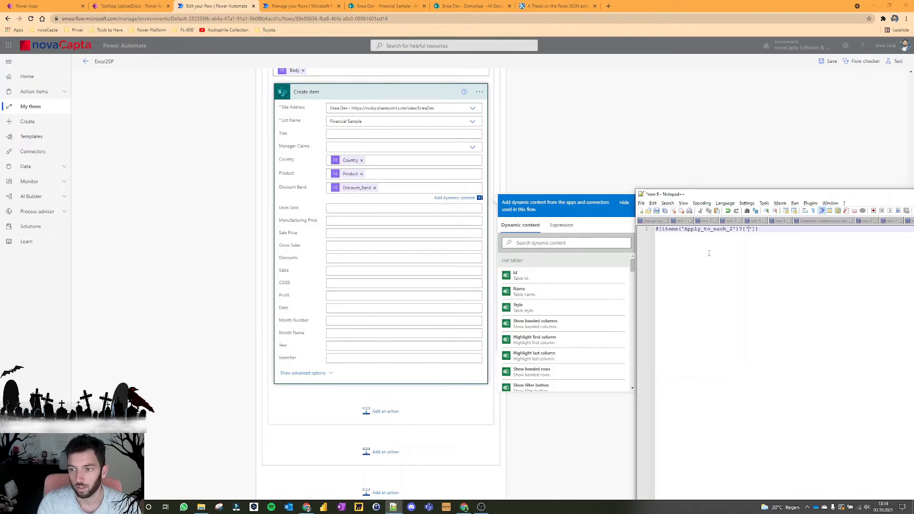
text(Units_Sold)
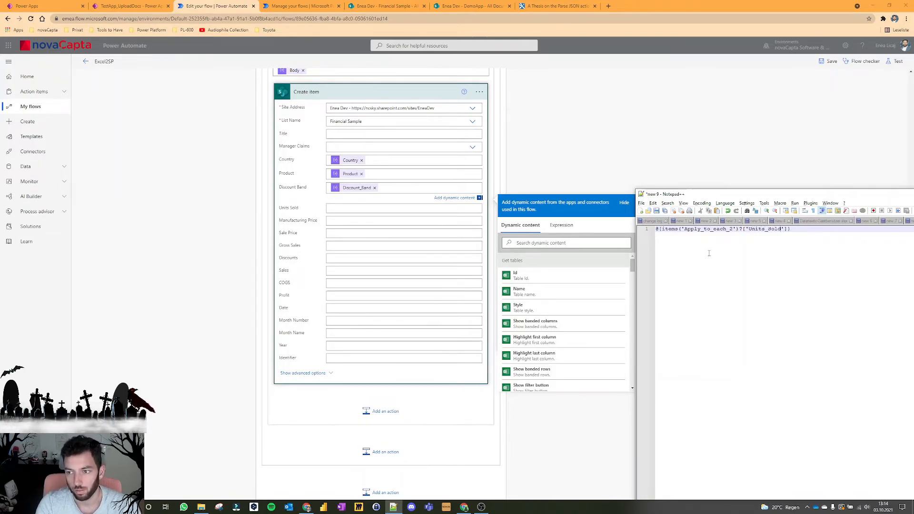
key(ctrl+a)
key(ctrl+c)
click(392, 210)
key(ctrl+v)
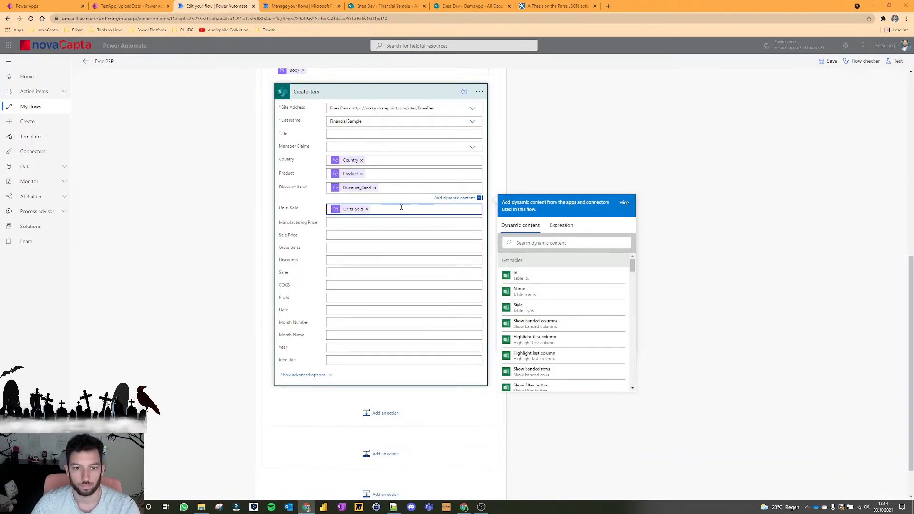
click(562, 153)
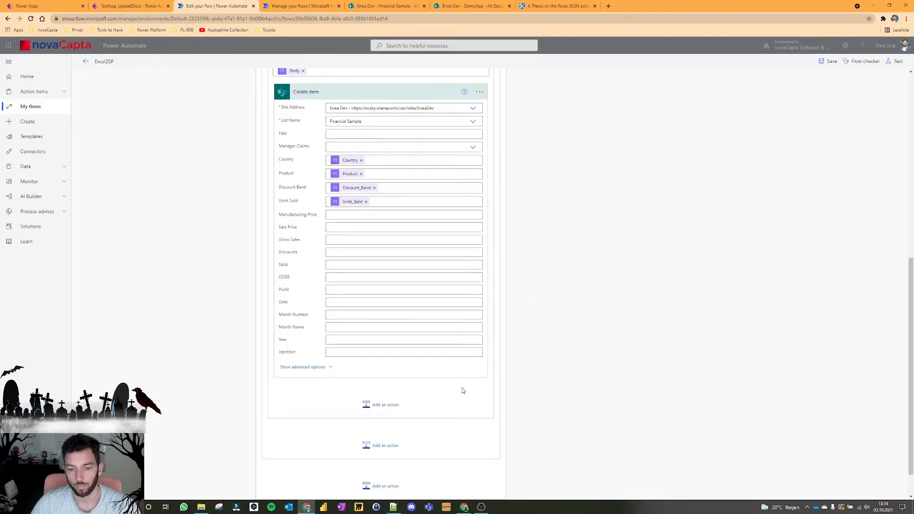
Save the Excel2SP flow and view the Financial Sample list in SharePoint
scroll(560, 323, up, 5)
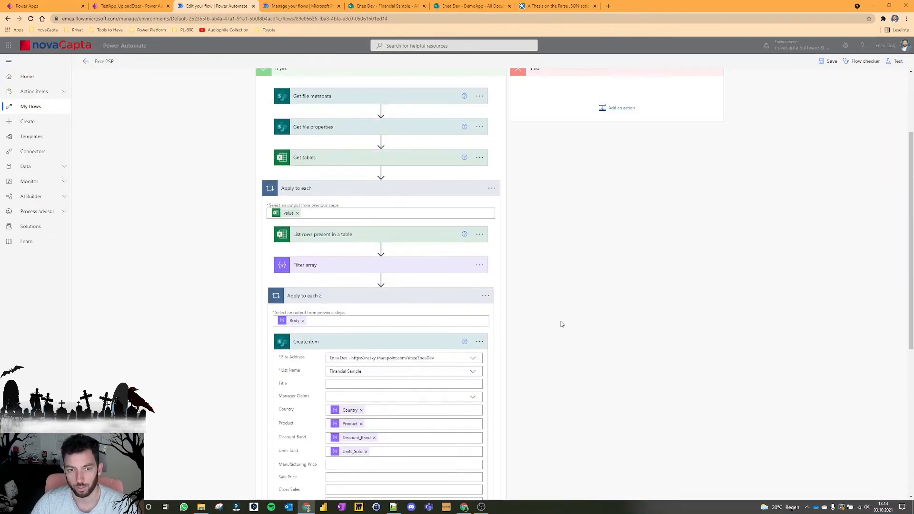
scroll(561, 323, up, 2)
click(828, 62)
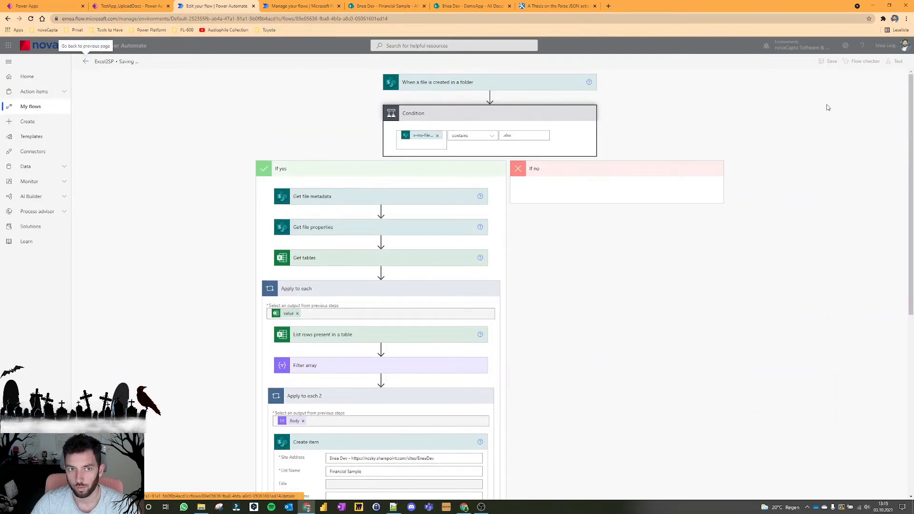
click(385, 6)
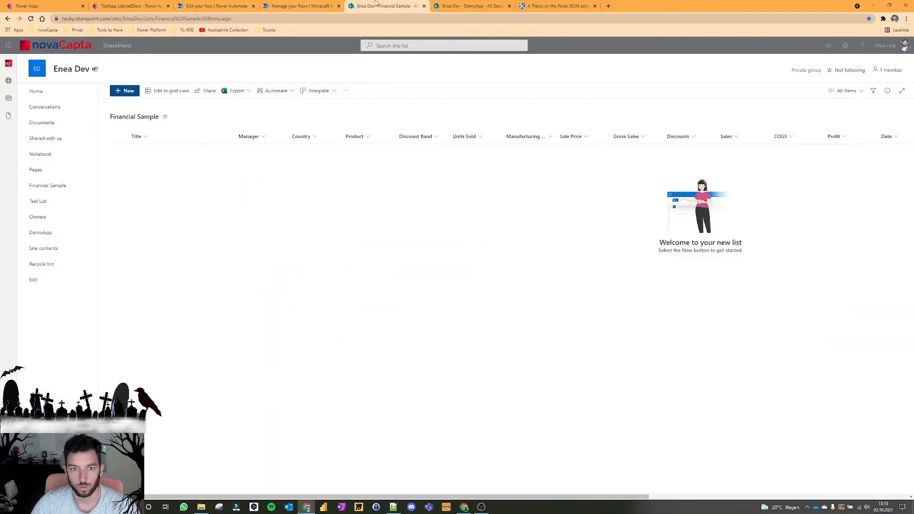
Return to the Excel2SP flow and start a test run
click(215, 4)
click(883, 61)
click(827, 106)
click(825, 119)
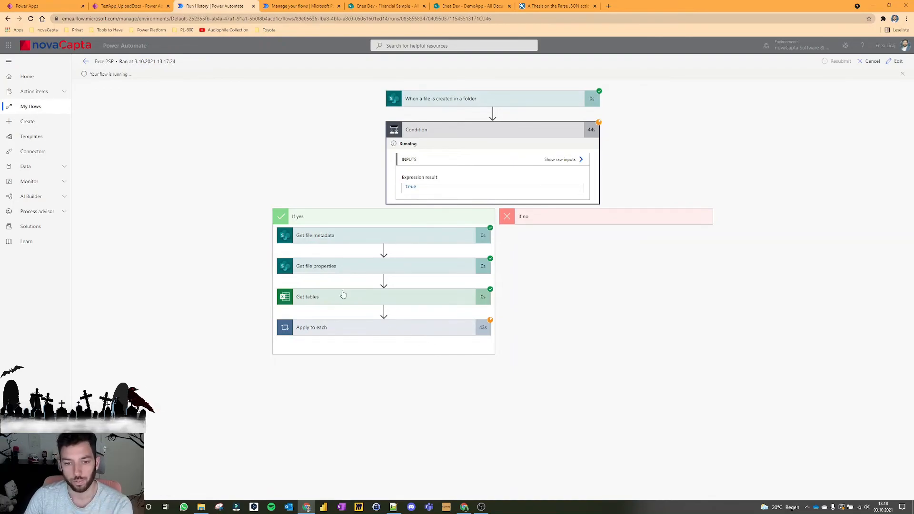
Check the Financial Sample list for the items created by the test run and return to the flow's run page
click(382, 5)
click(314, 5)
click(381, 6)
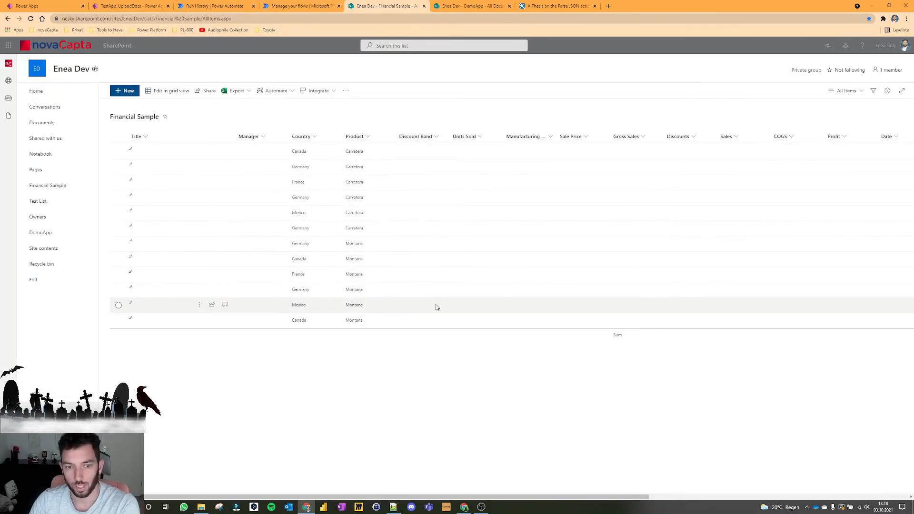
click(222, 6)
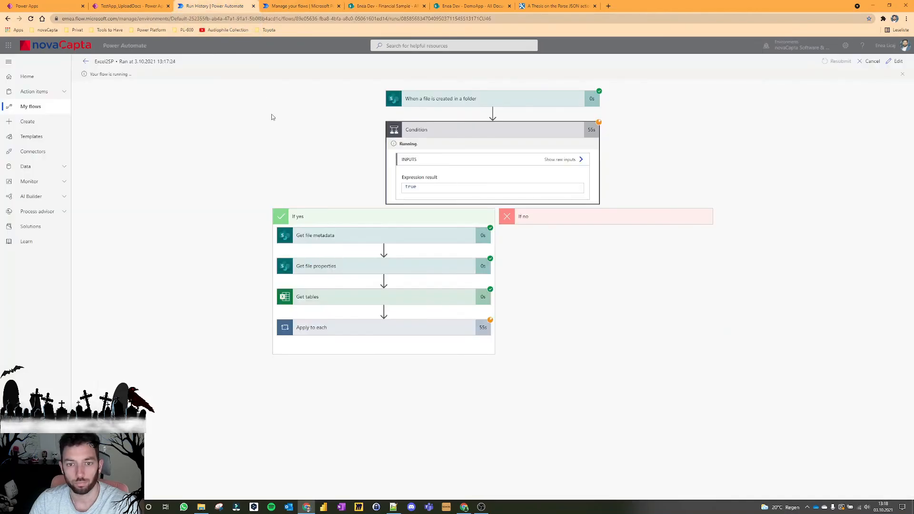